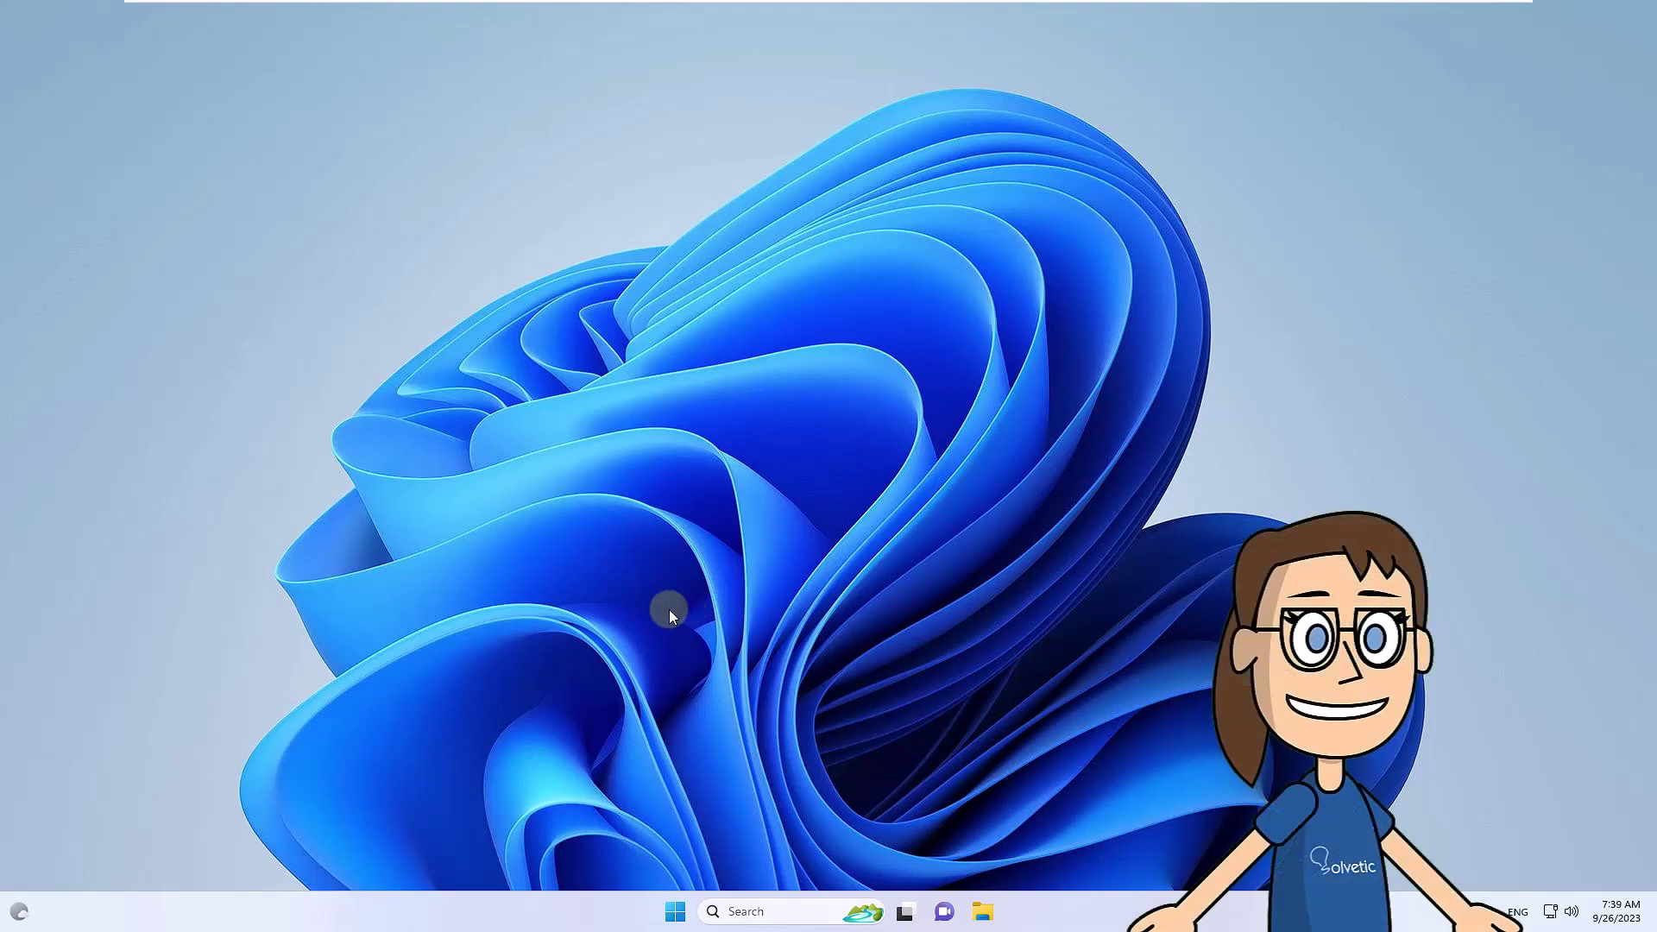
# - Check the computer's device and Windows specifications on the system About page of Settings, then close Settings
pyautogui.click(675, 911)
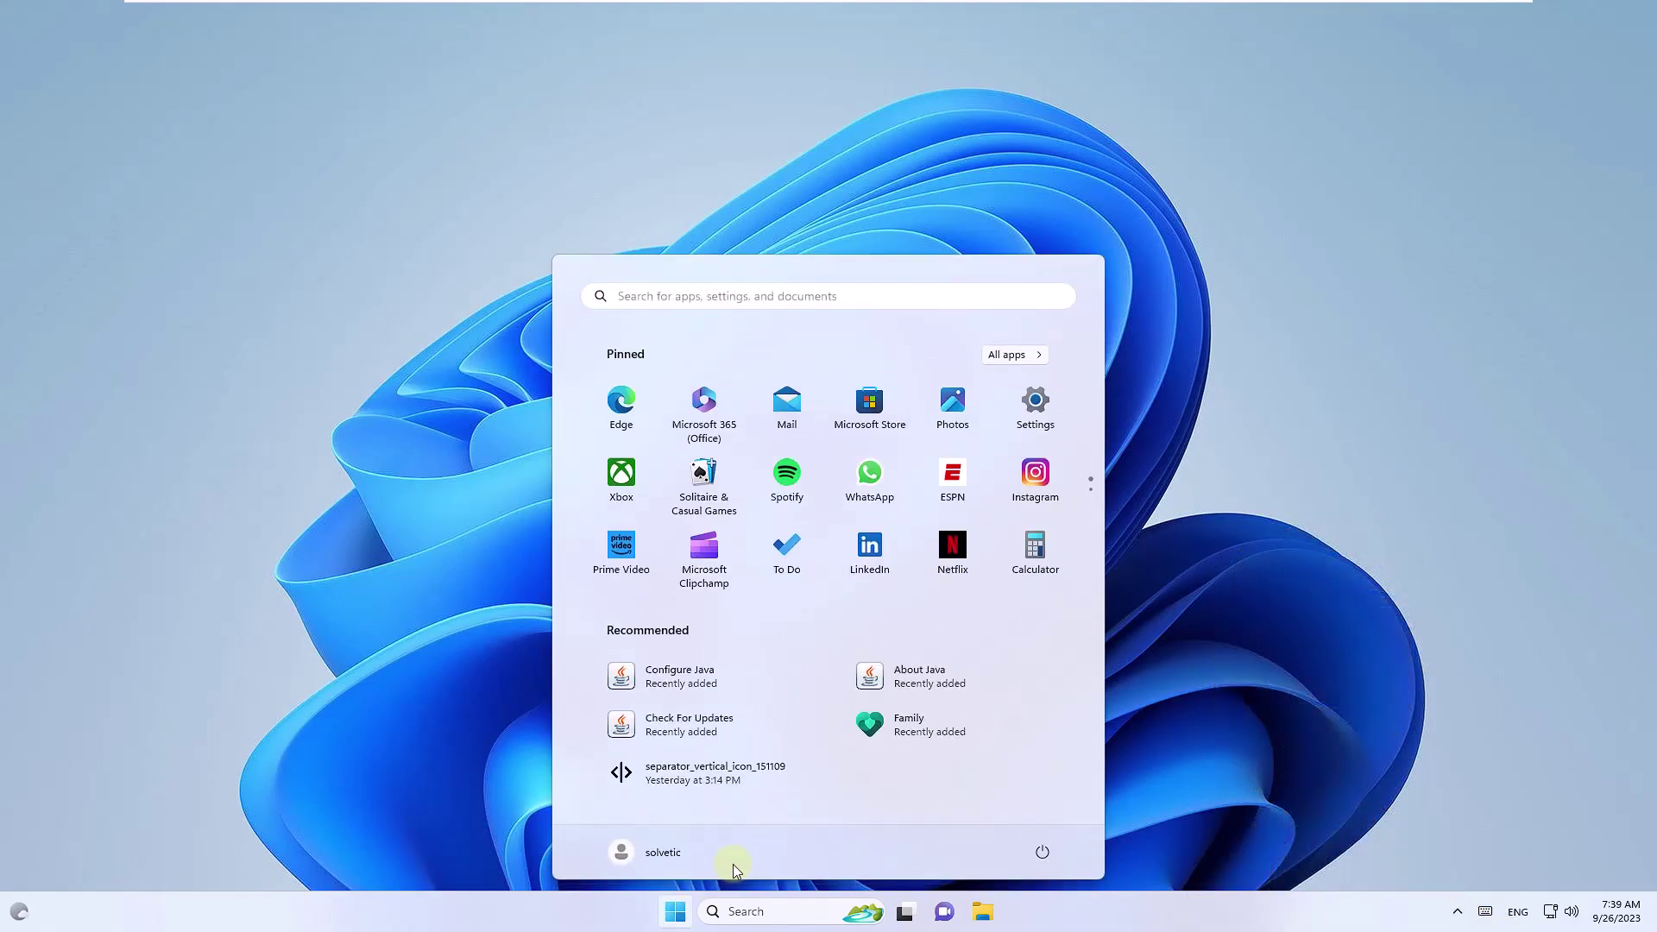
pyautogui.click(1035, 410)
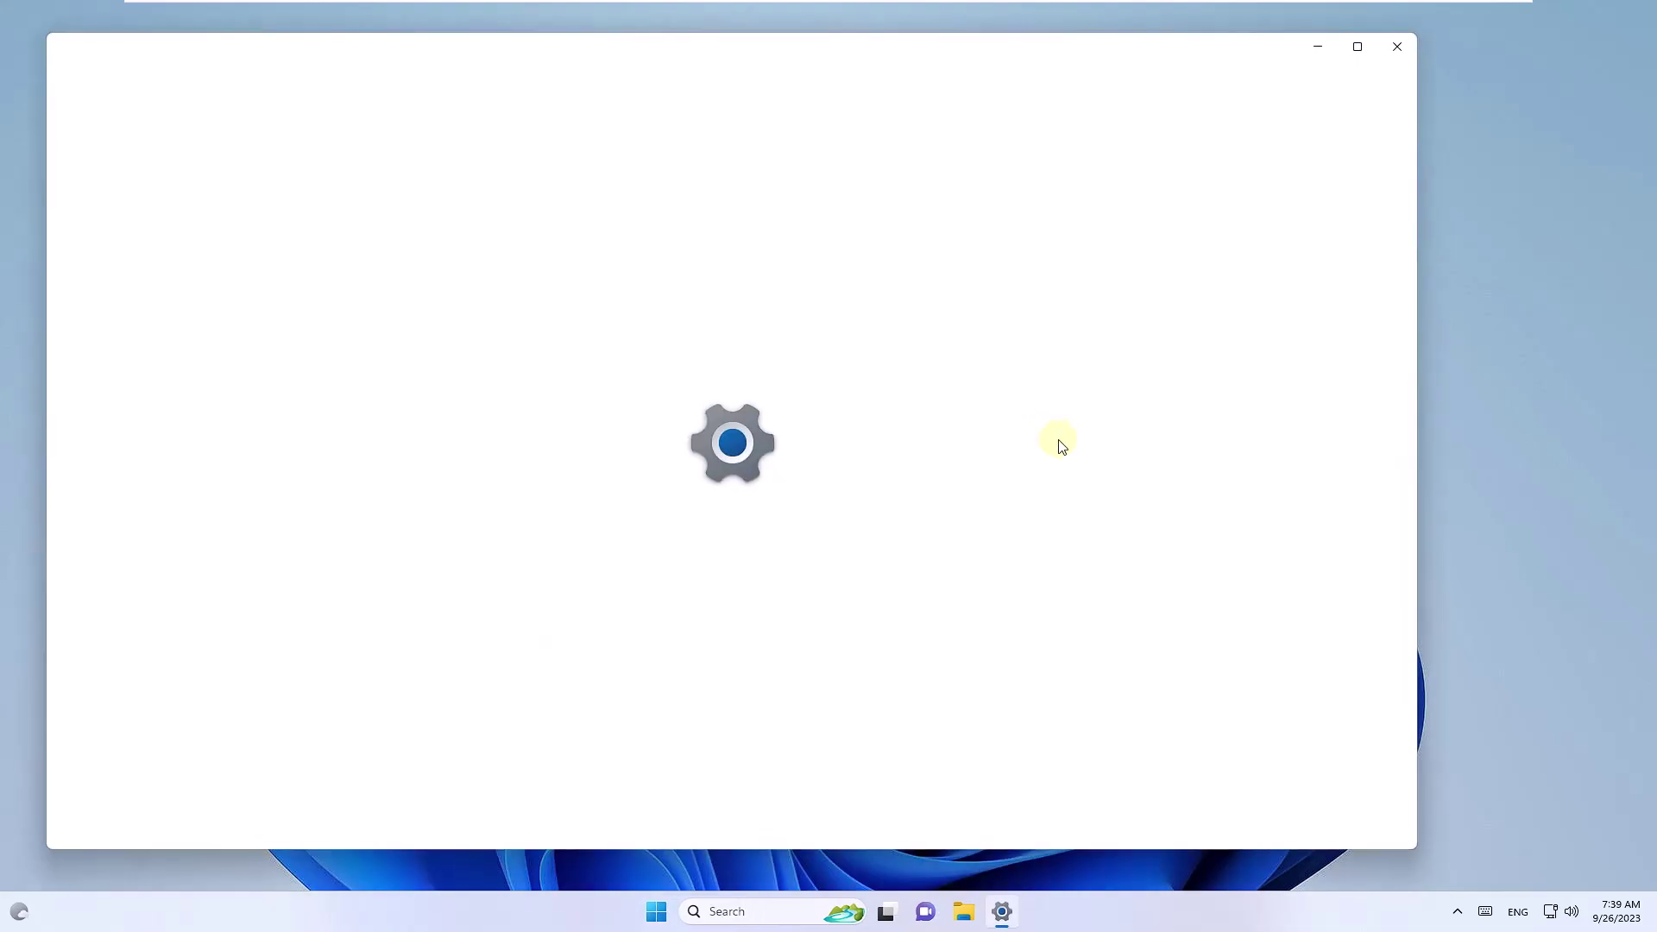
pyautogui.scroll(-5, 785, 604)
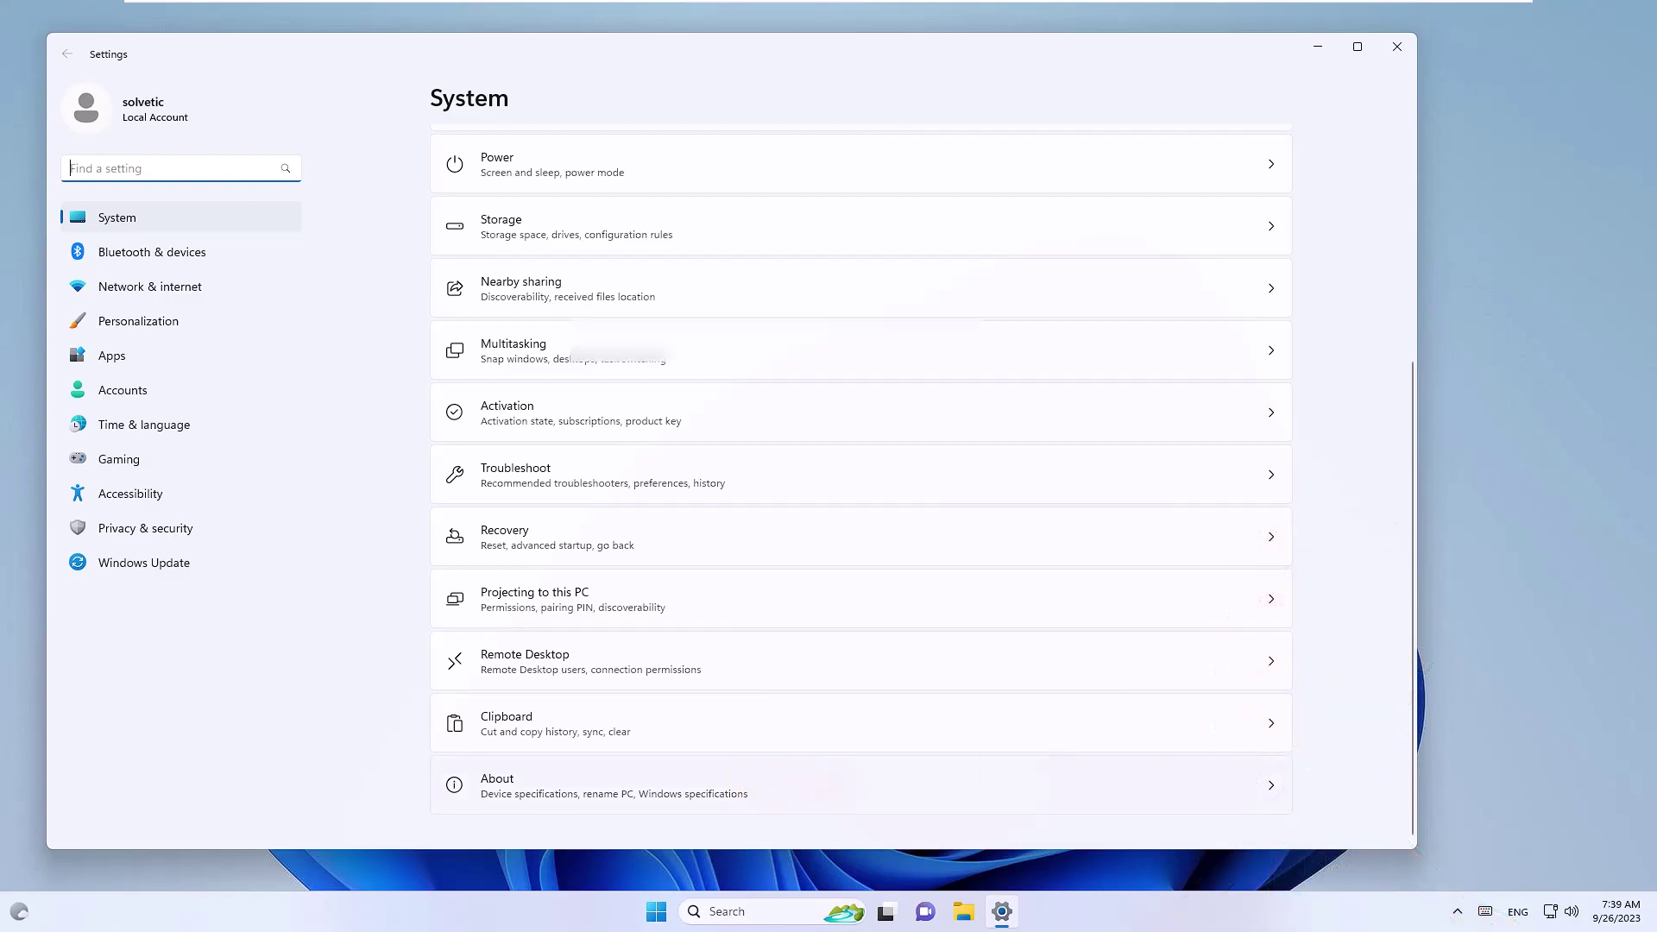
pyautogui.click(820, 785)
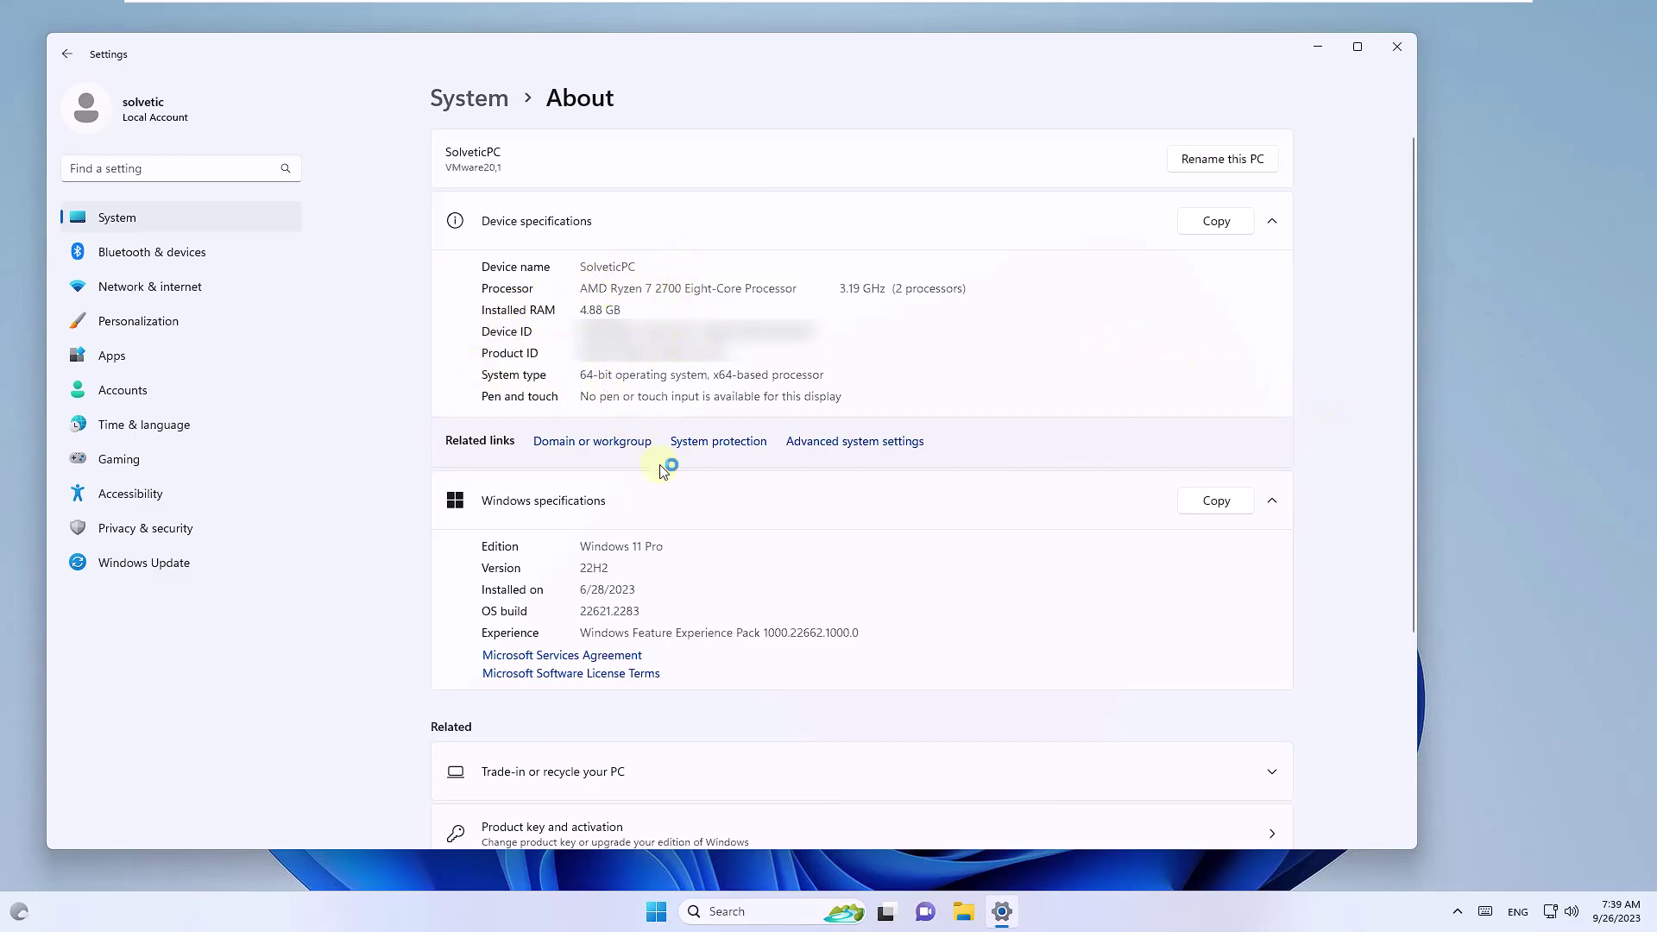
pyautogui.click(1400, 48)
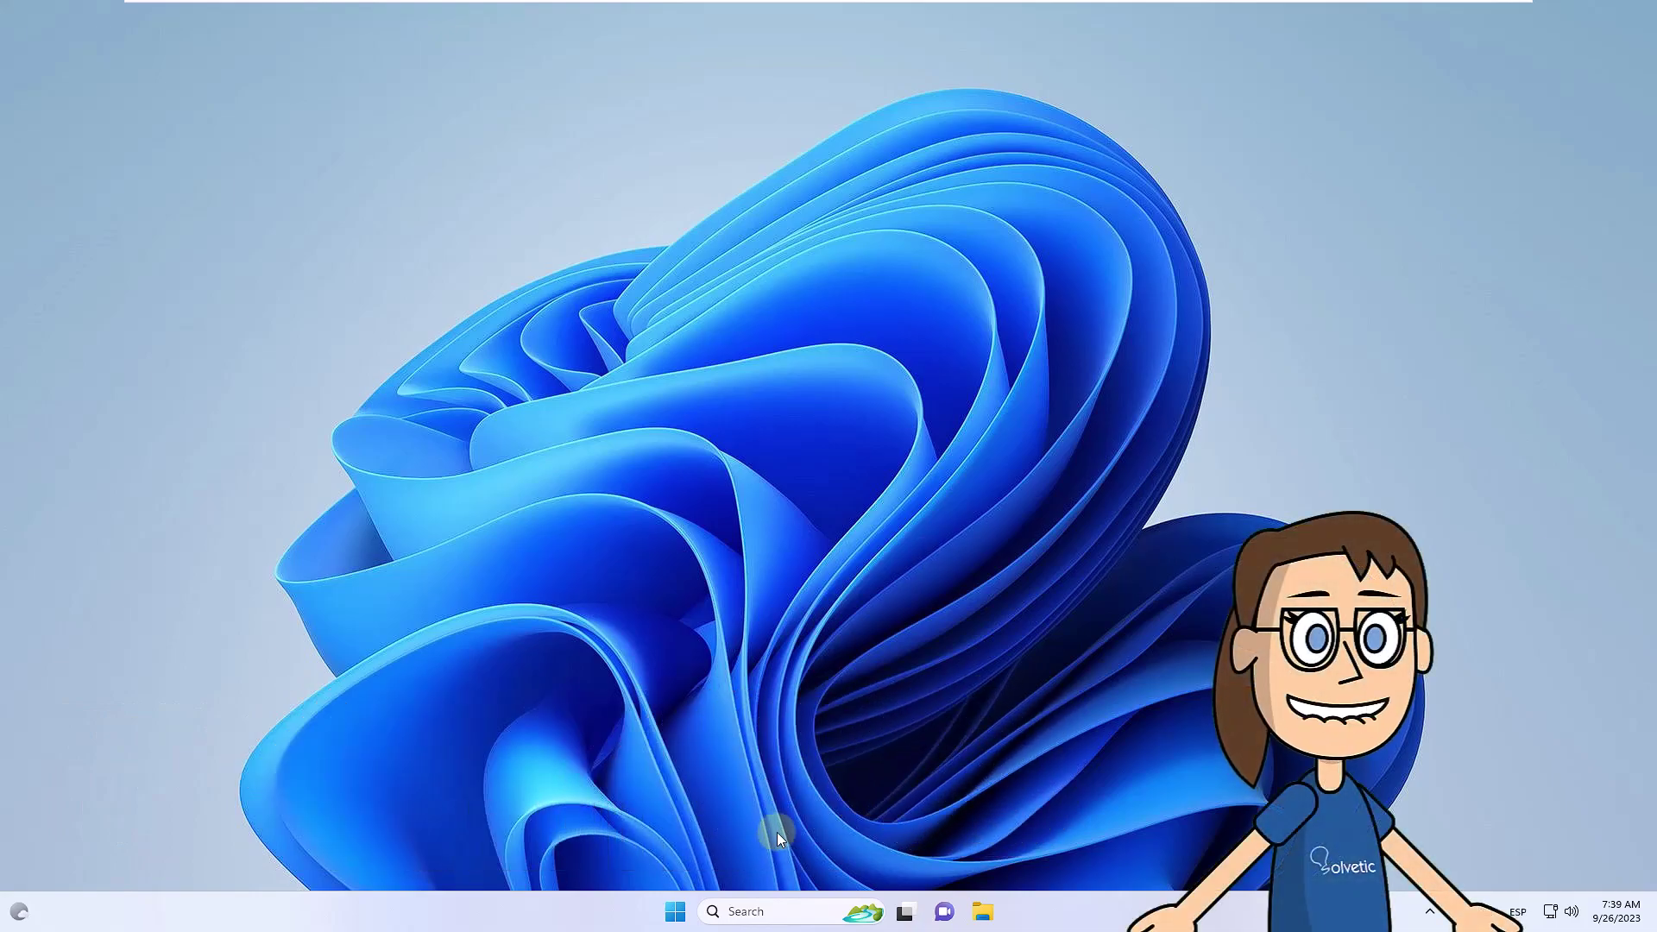
# - Find the advanced system settings with a search for "advanced" and open the Environment Variables dialog
pyautogui.click(761, 906)
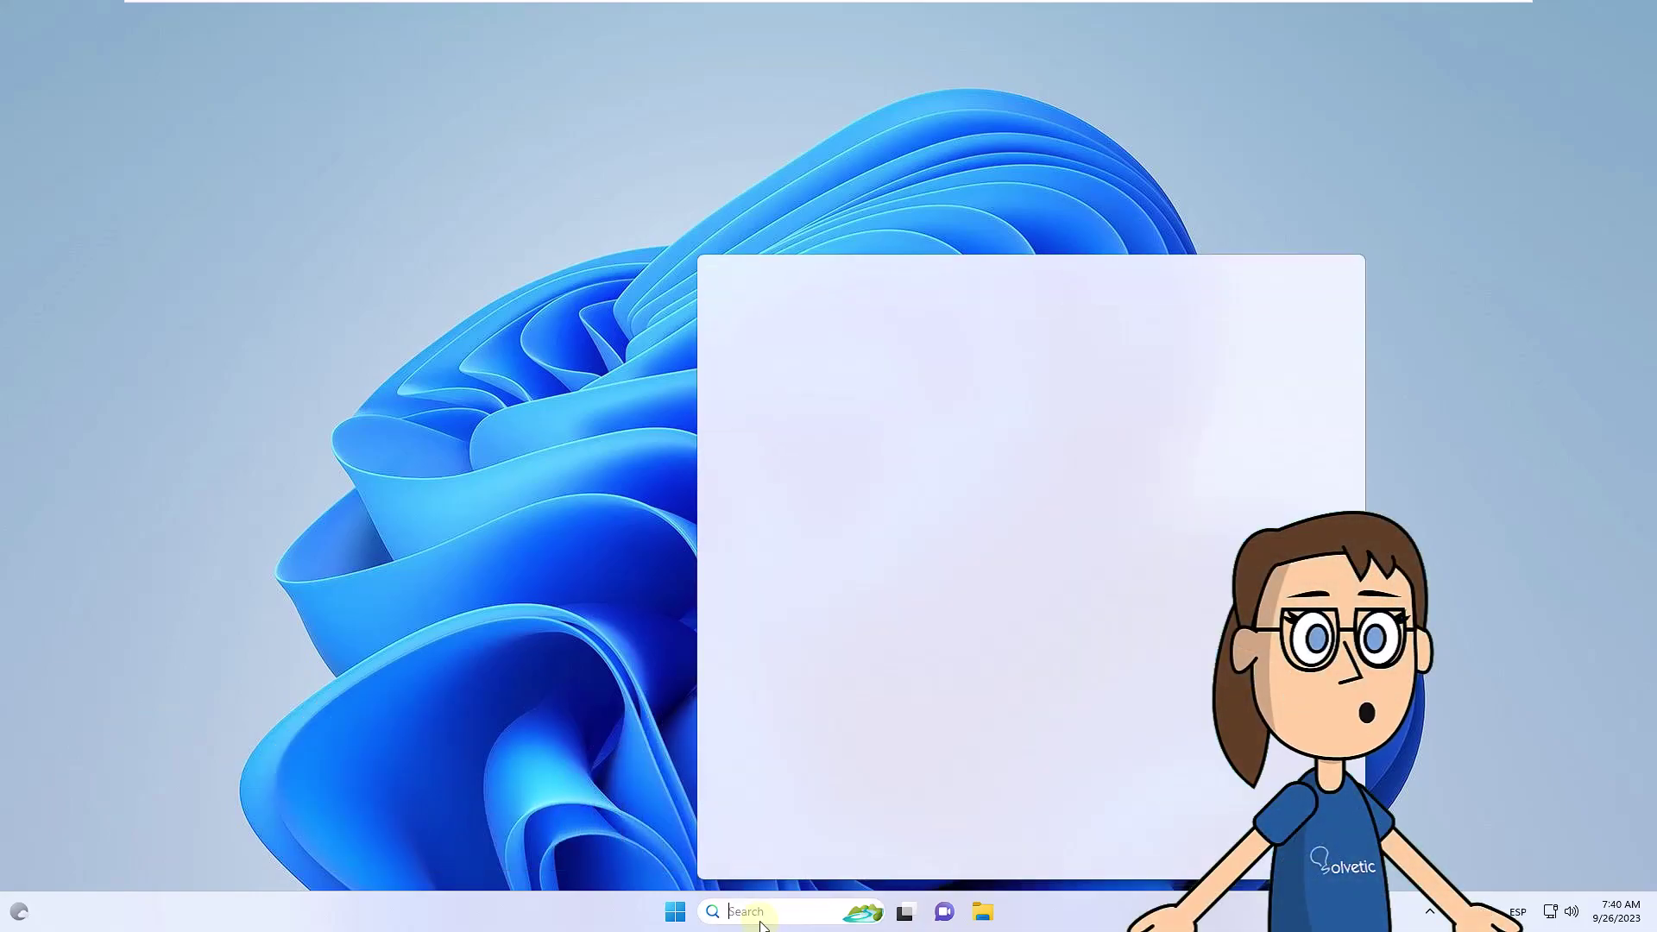
pyautogui.write('advanced')
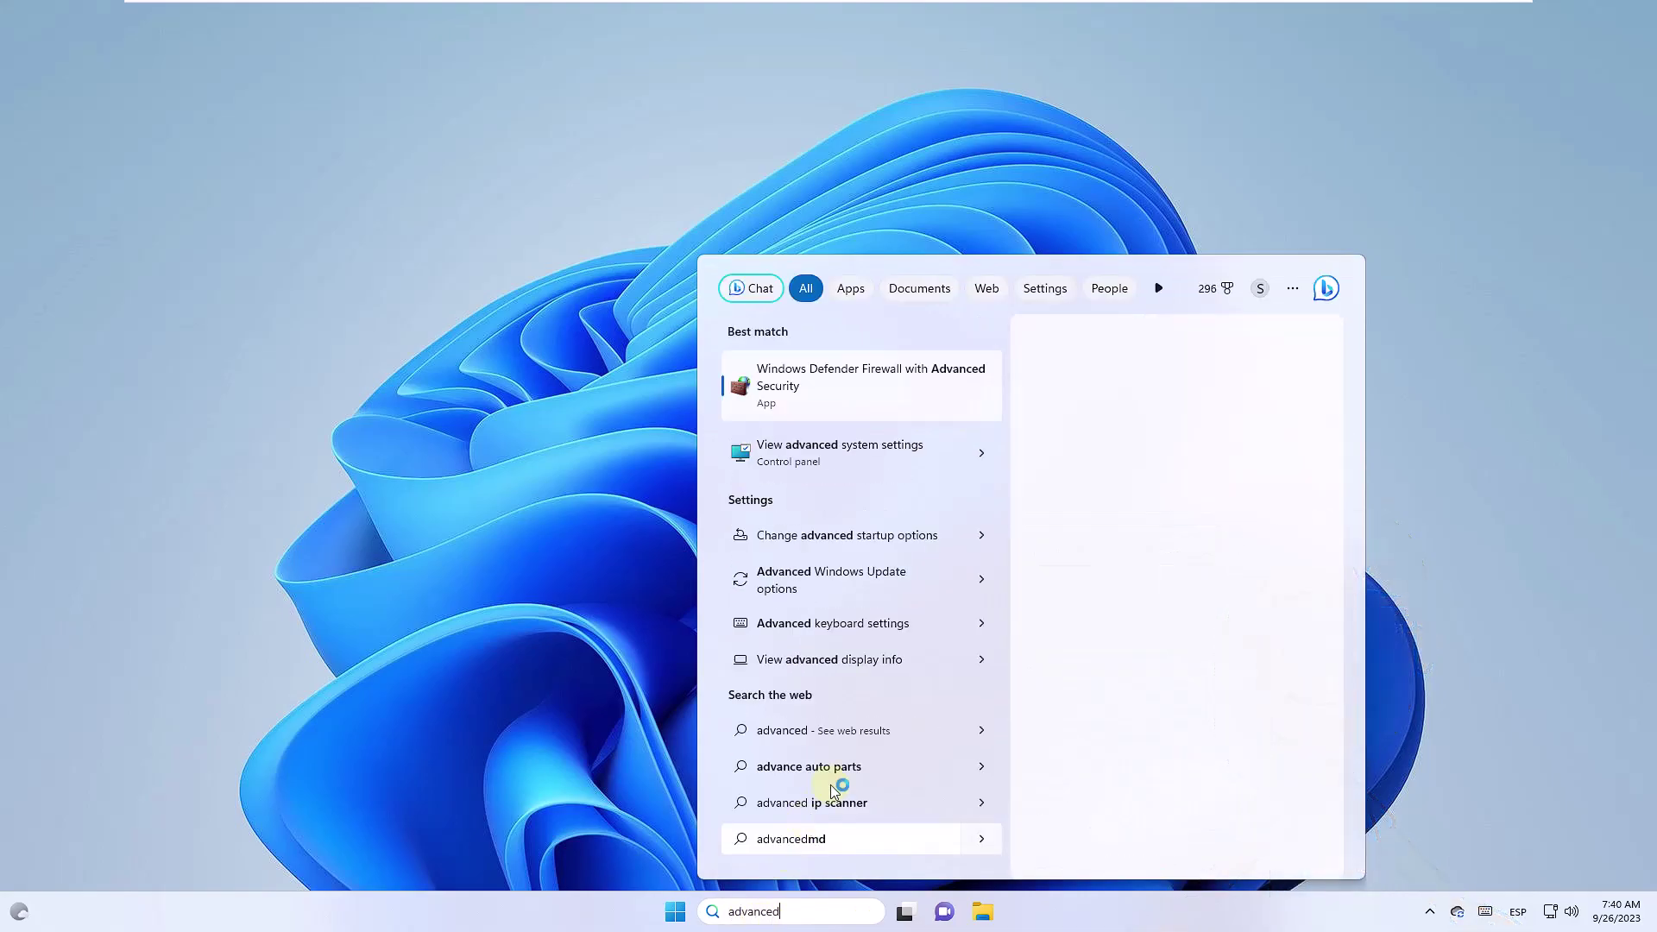
pyautogui.click(916, 461)
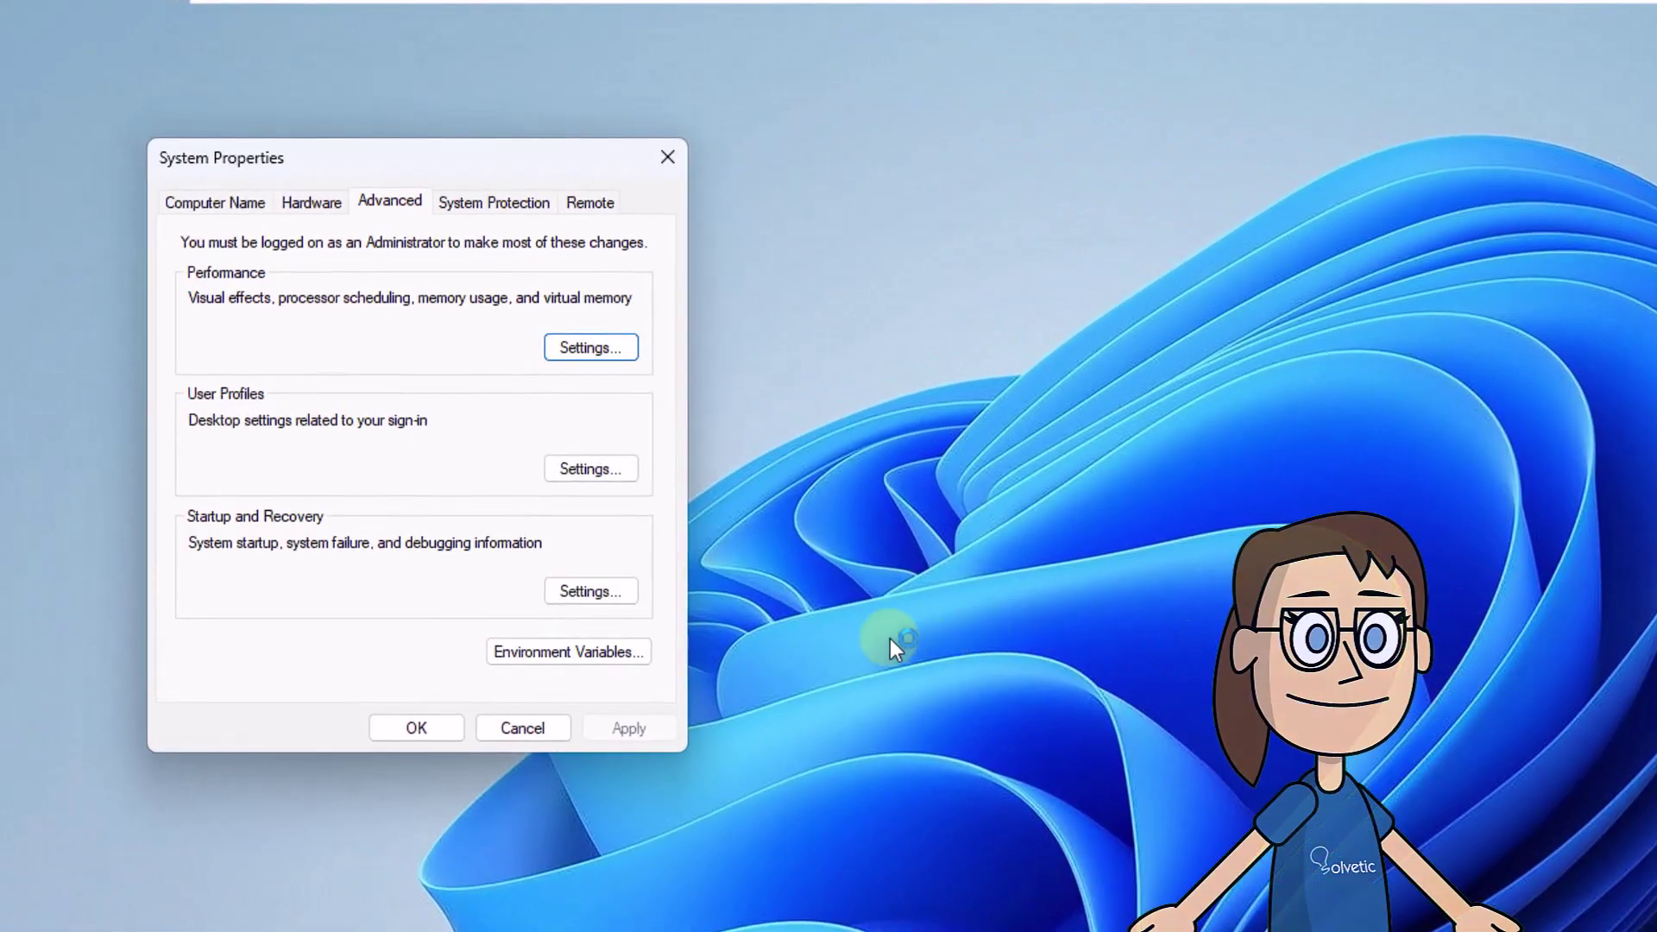
pyautogui.click(531, 650)
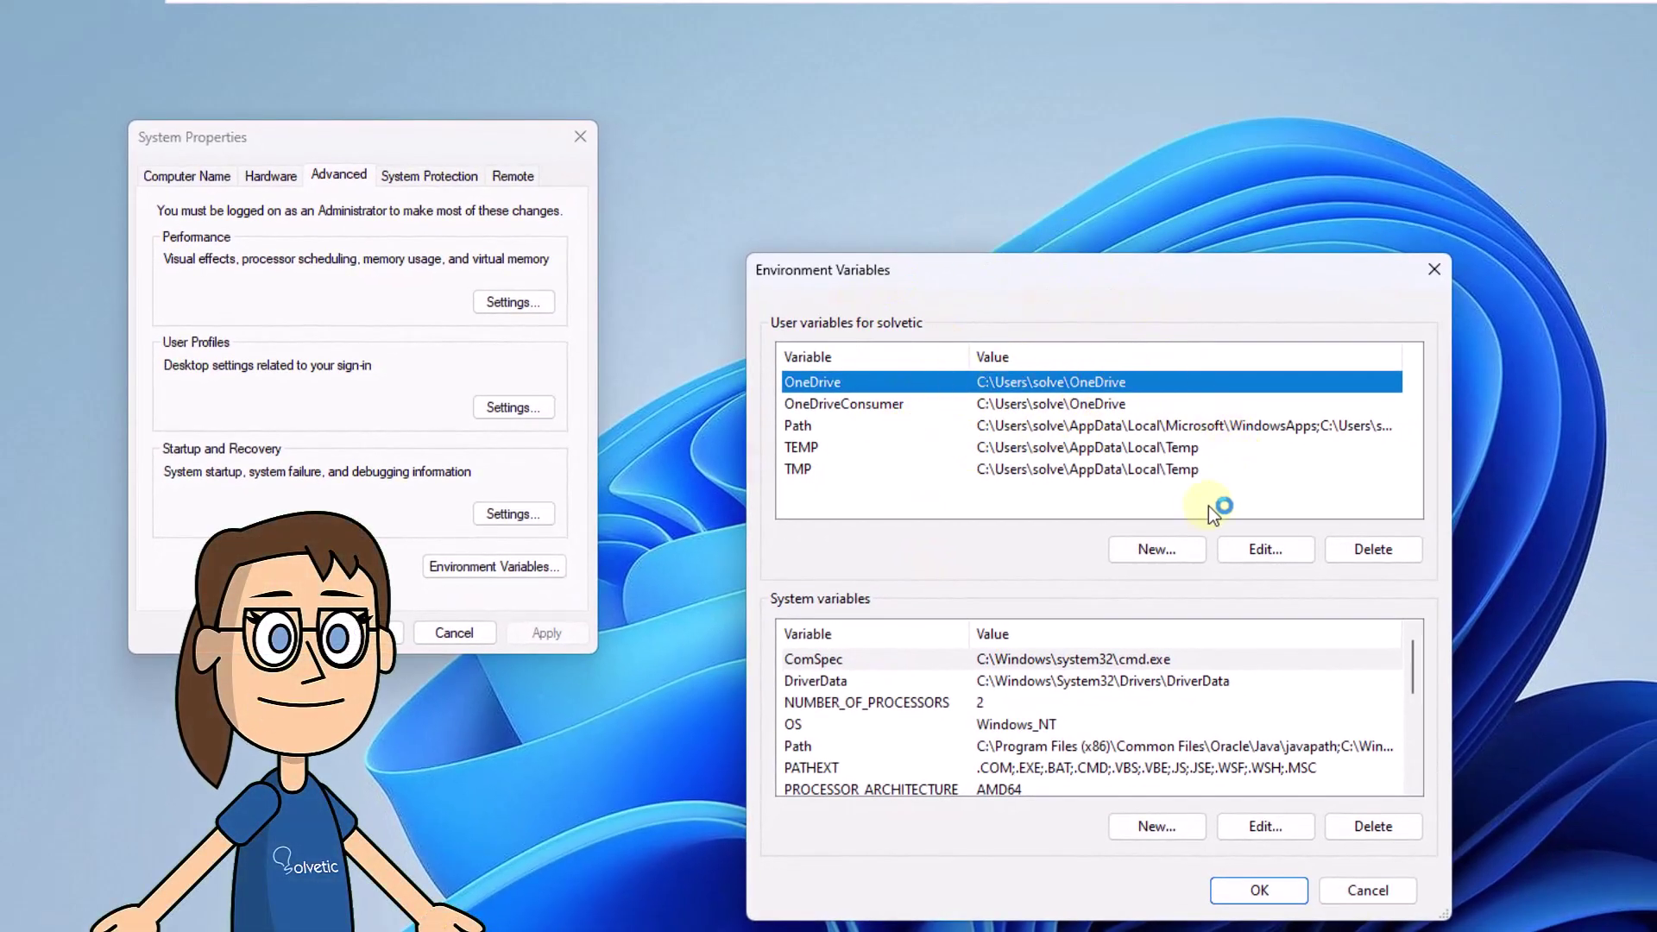
# - Create a new user environment variable named _JAVA_OPTIONS with the value -Xmx2048m
pyautogui.click(1170, 550)
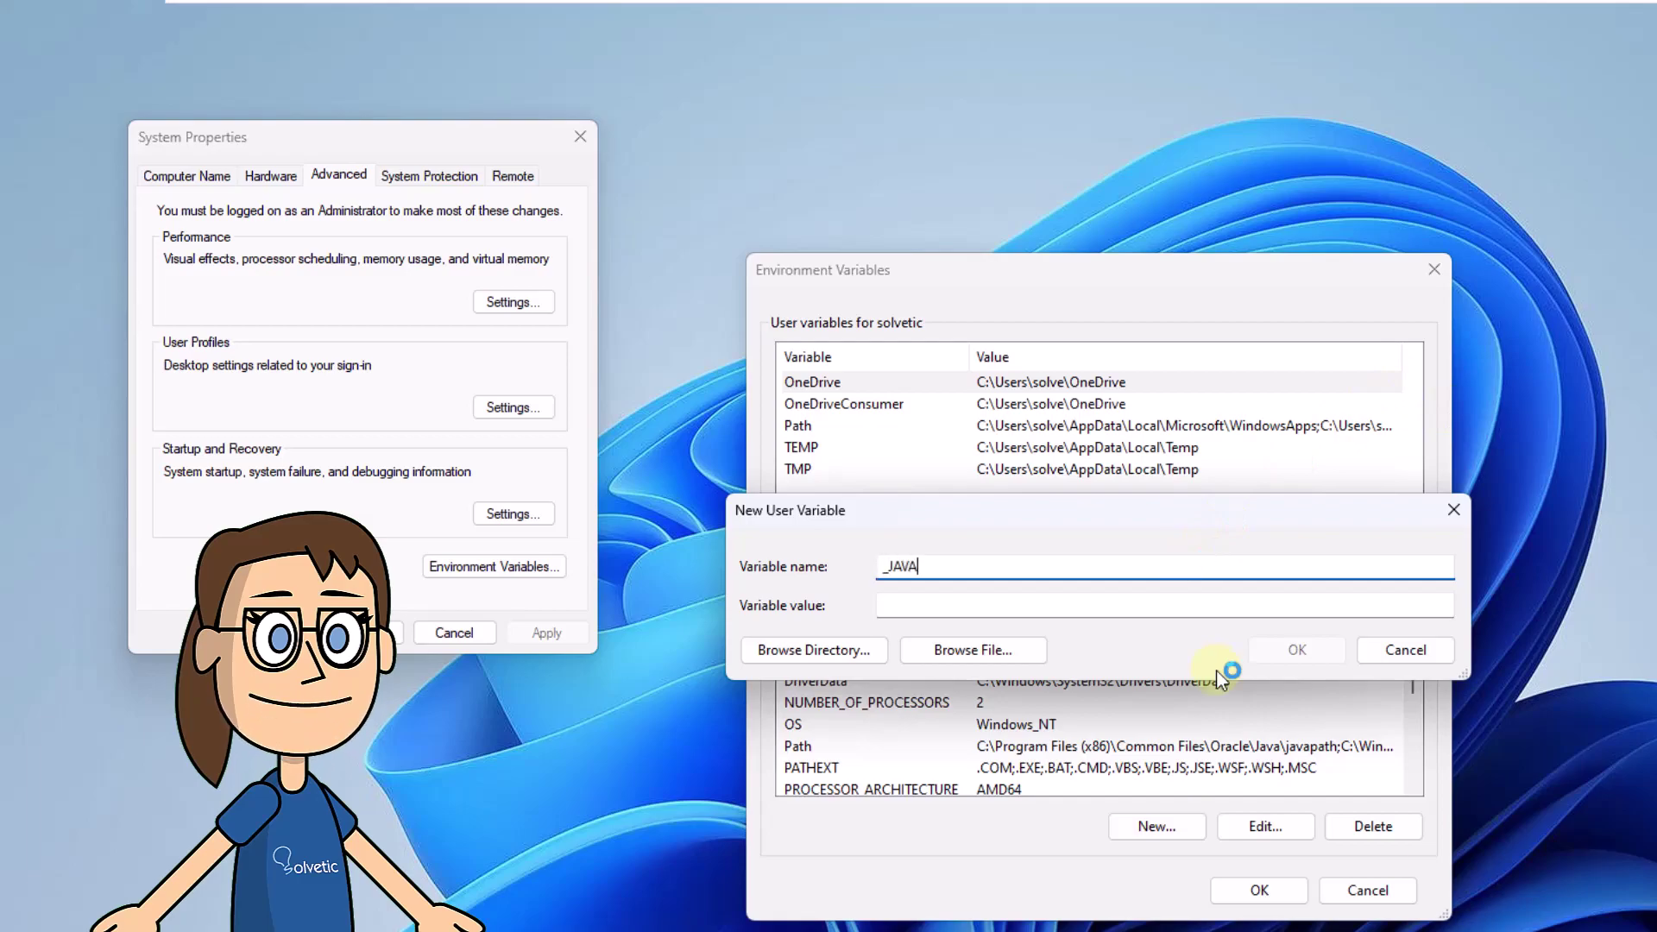
pyautogui.write('_JAVA_OPTION')
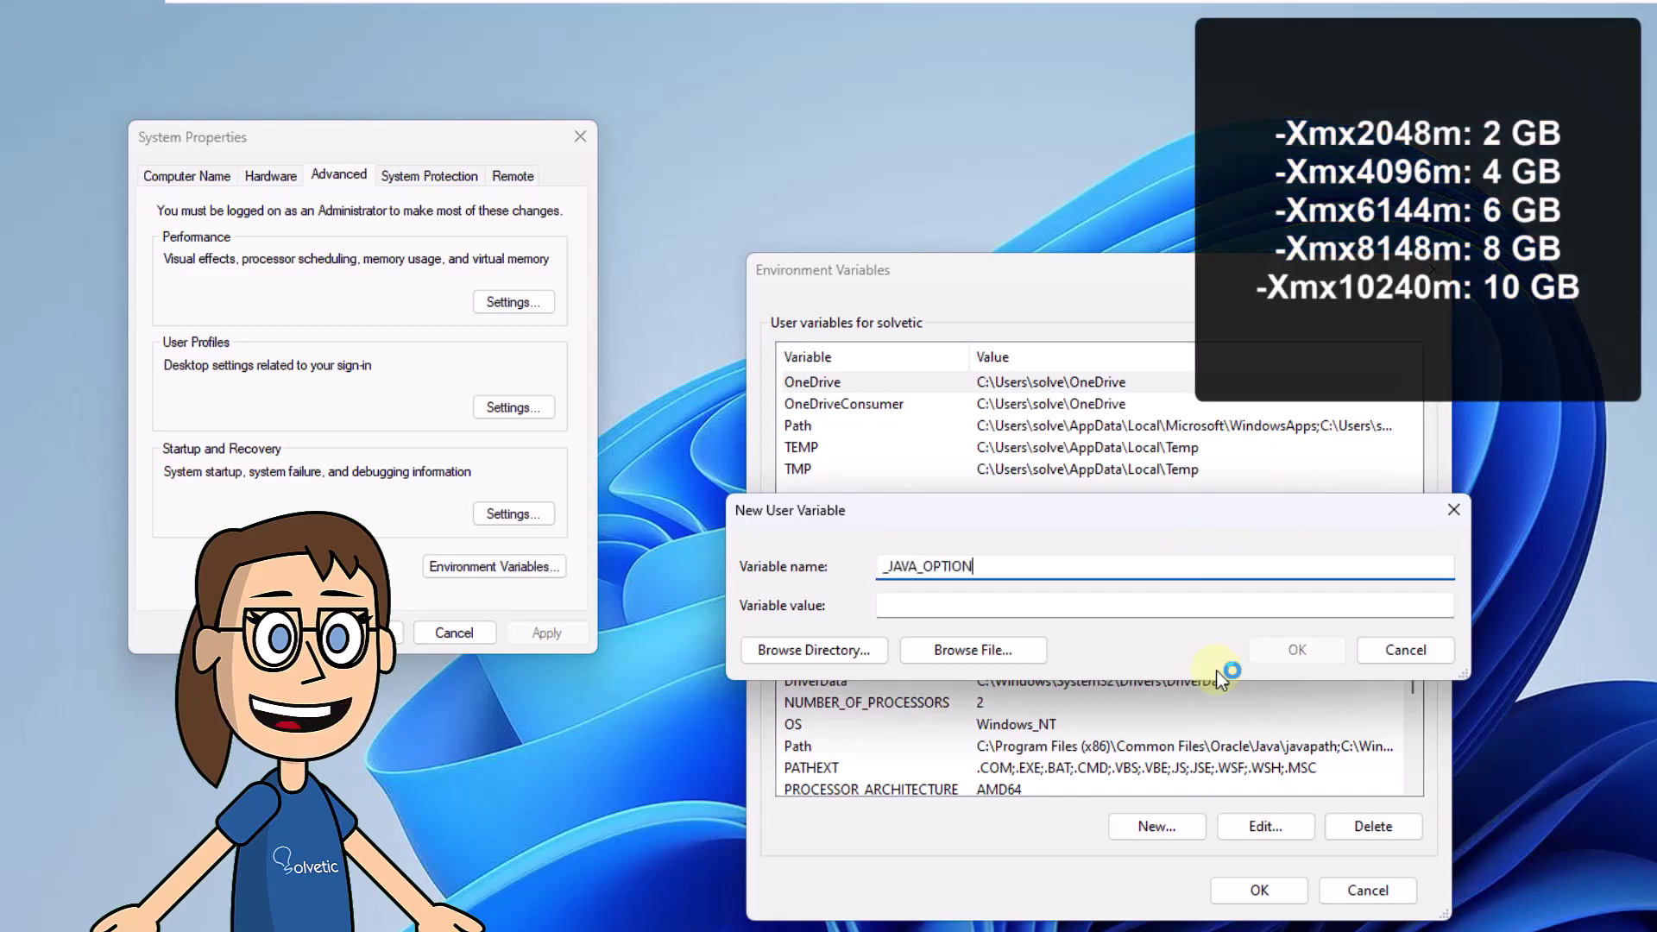
pyautogui.write('-Xmx2048m')
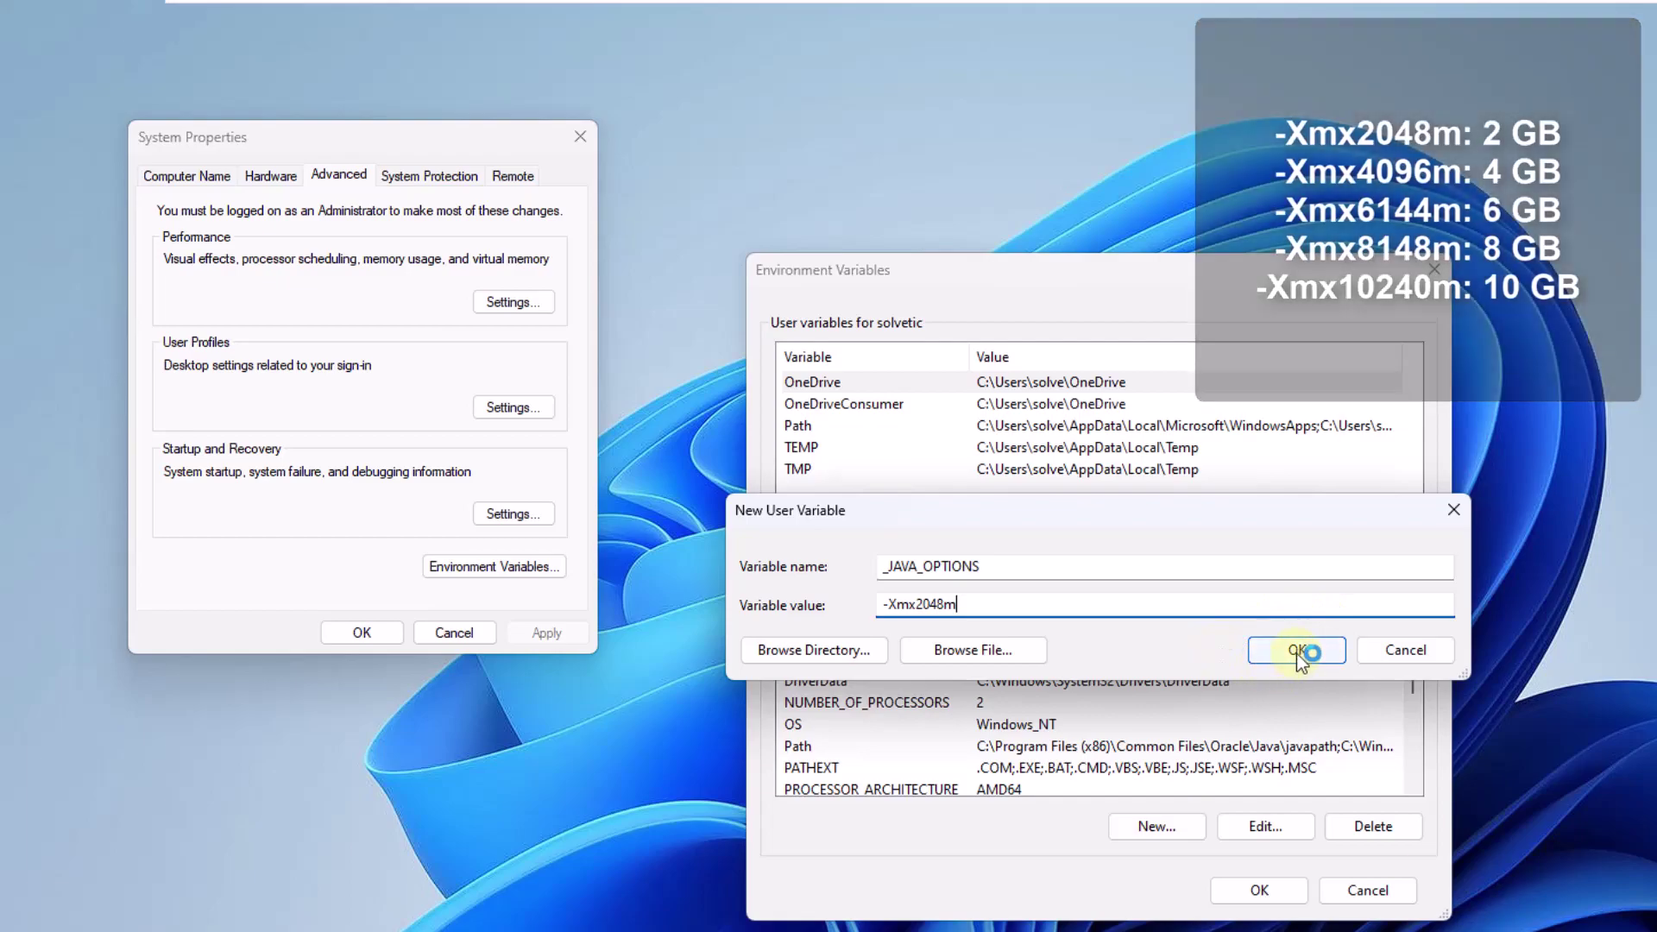
pyautogui.click(1296, 652)
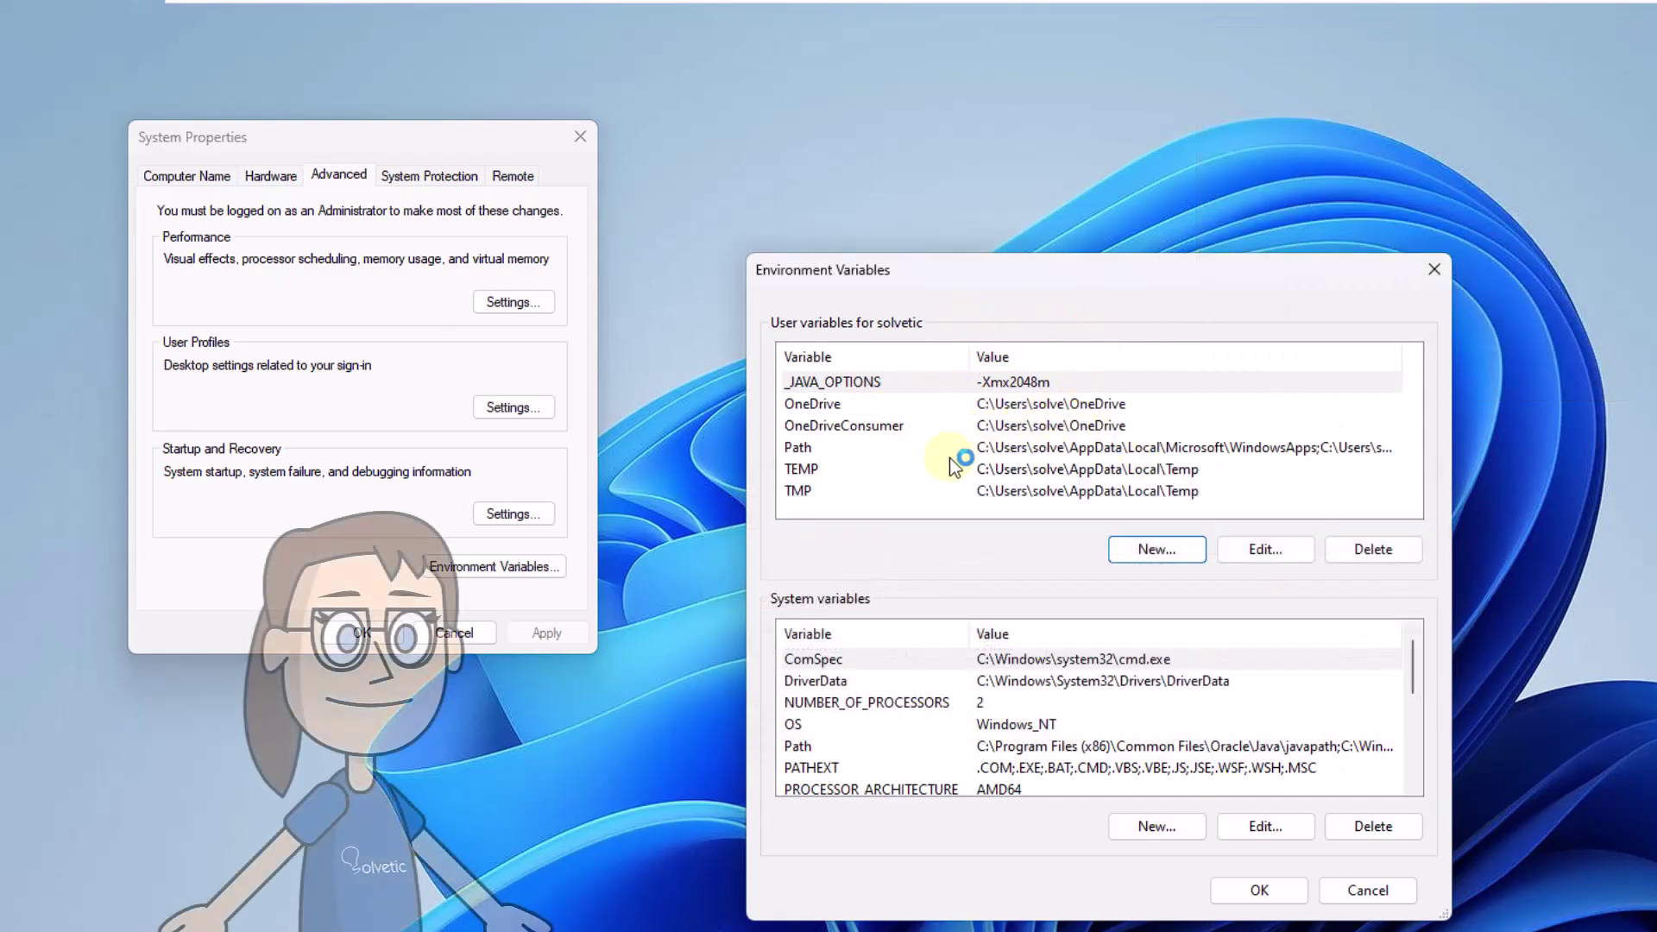
# - Create a system environment variable _JAVA_OPTIONS with the value -Xmx2048m and save the environment variable and System Properties changes
pyautogui.click(1136, 827)
pyautogui.write('_JAV')
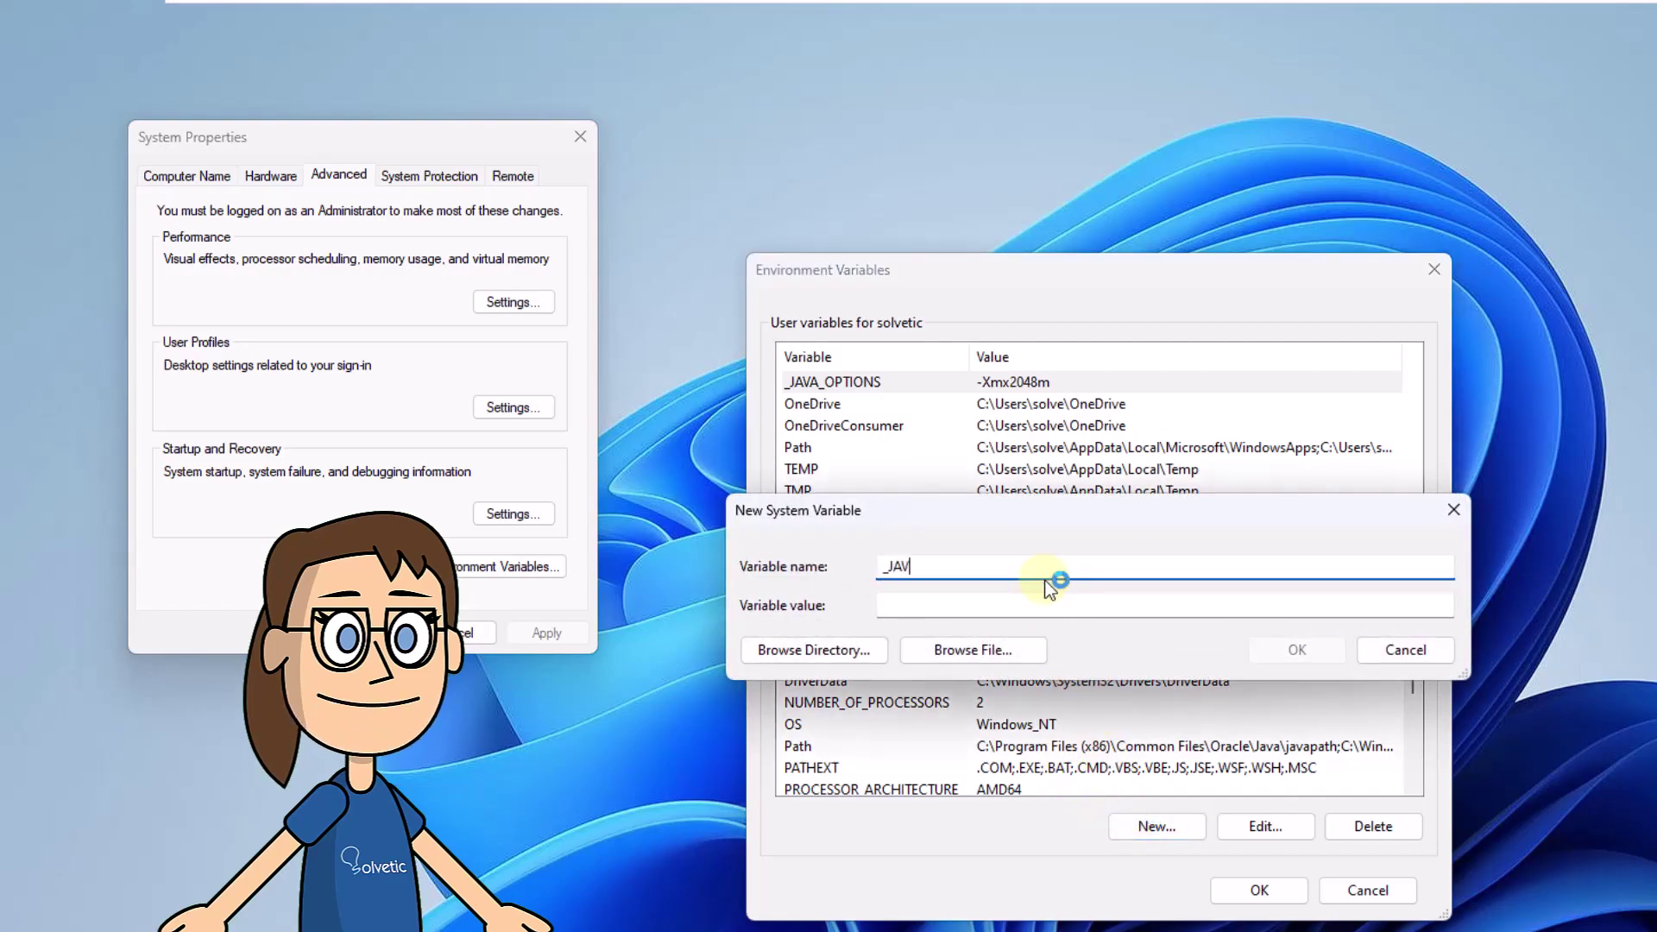
pyautogui.write('A_OPTIONS')
pyautogui.press('Tab')
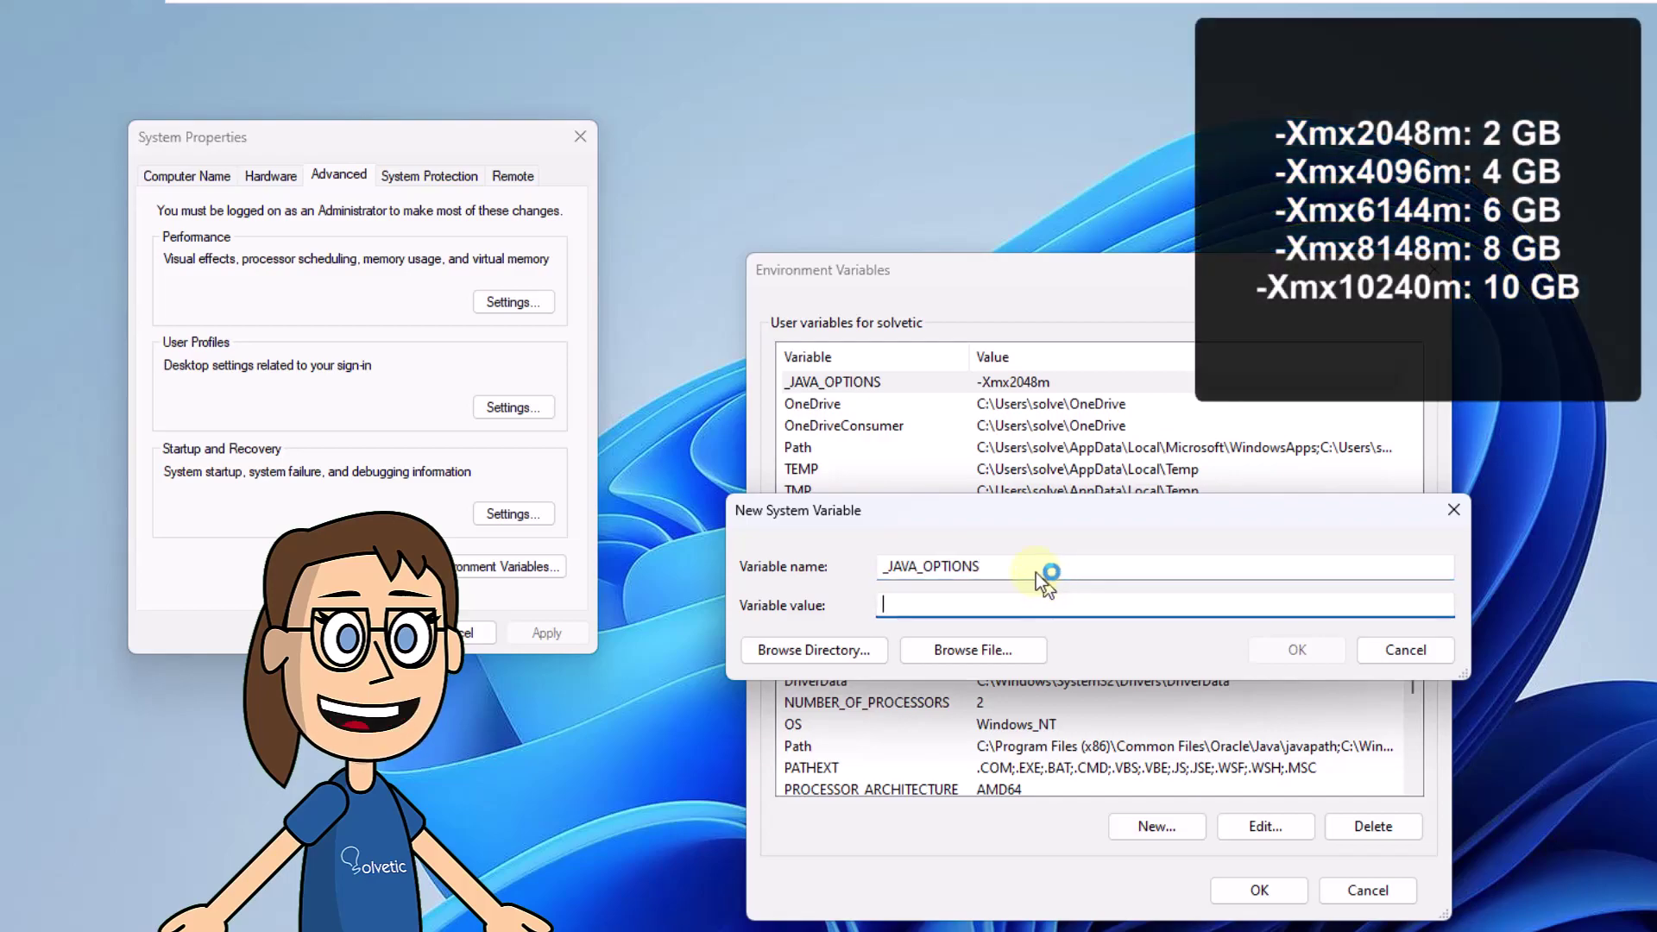
pyautogui.write('-Xmx2048m')
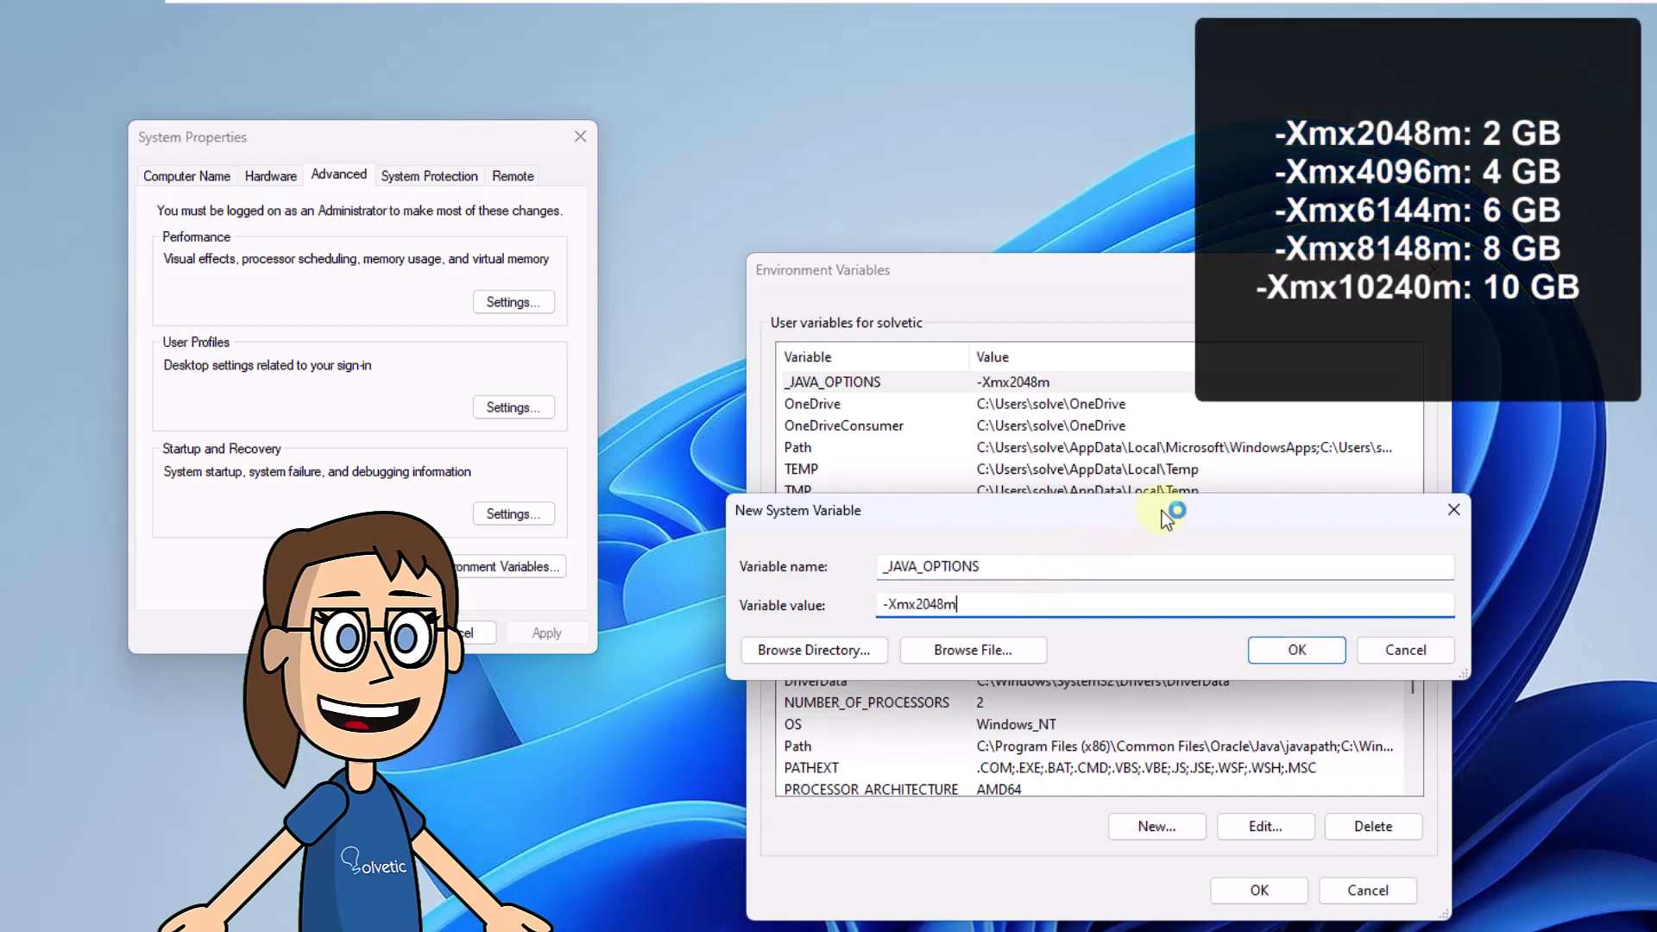
pyautogui.click(1277, 656)
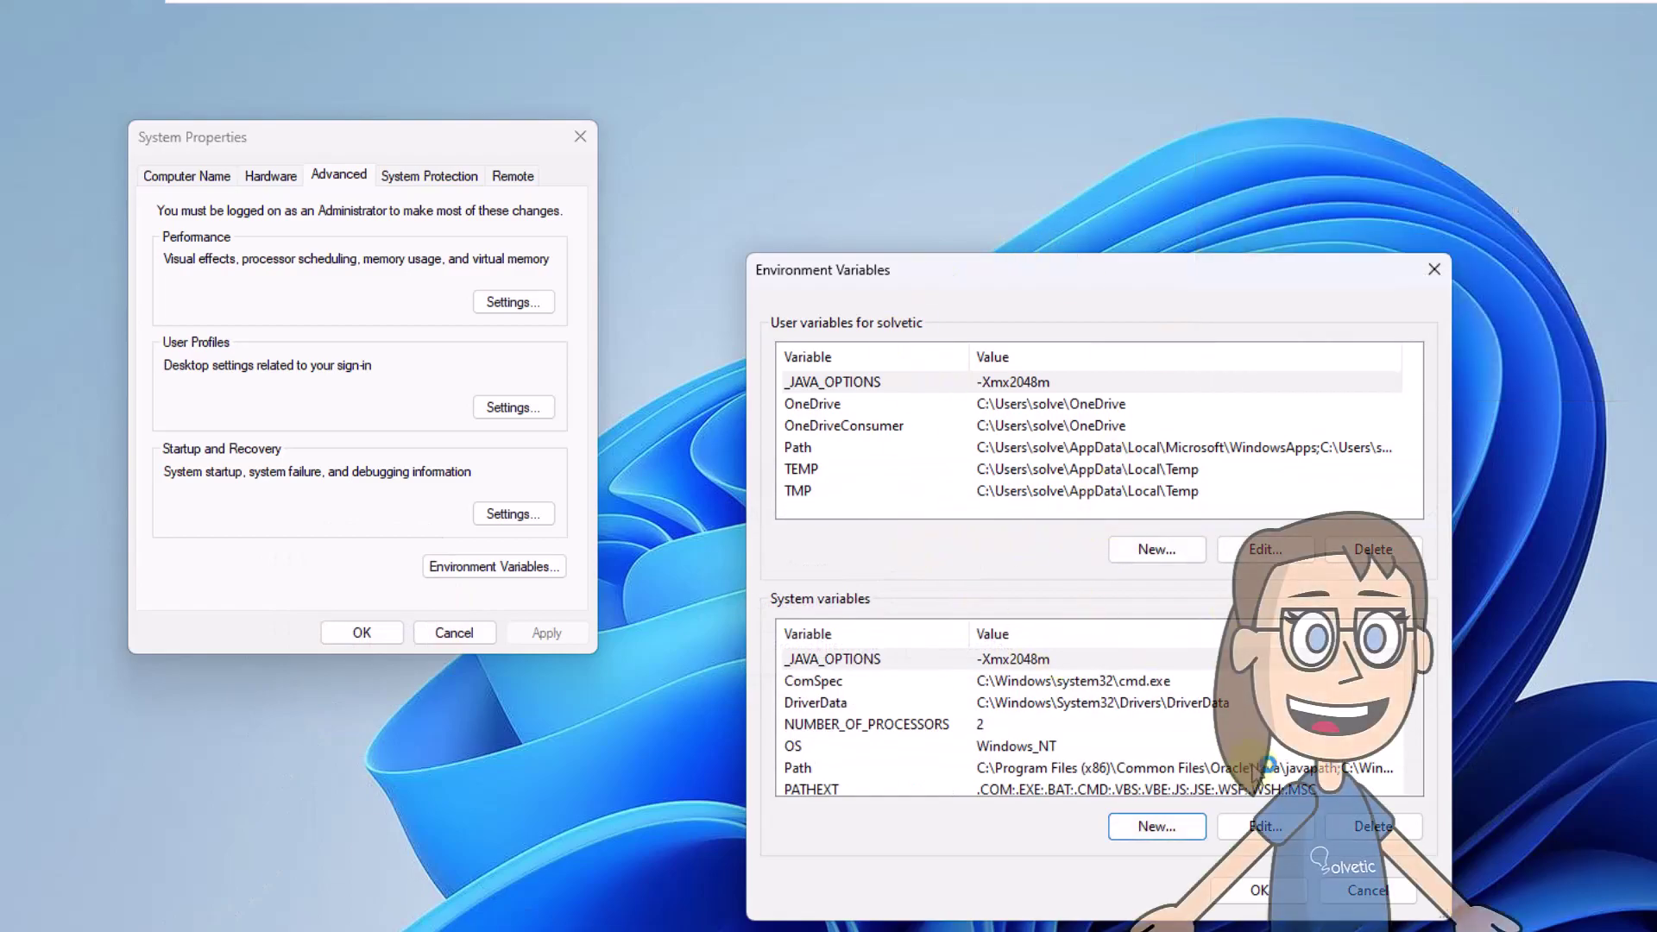
pyautogui.click(1261, 891)
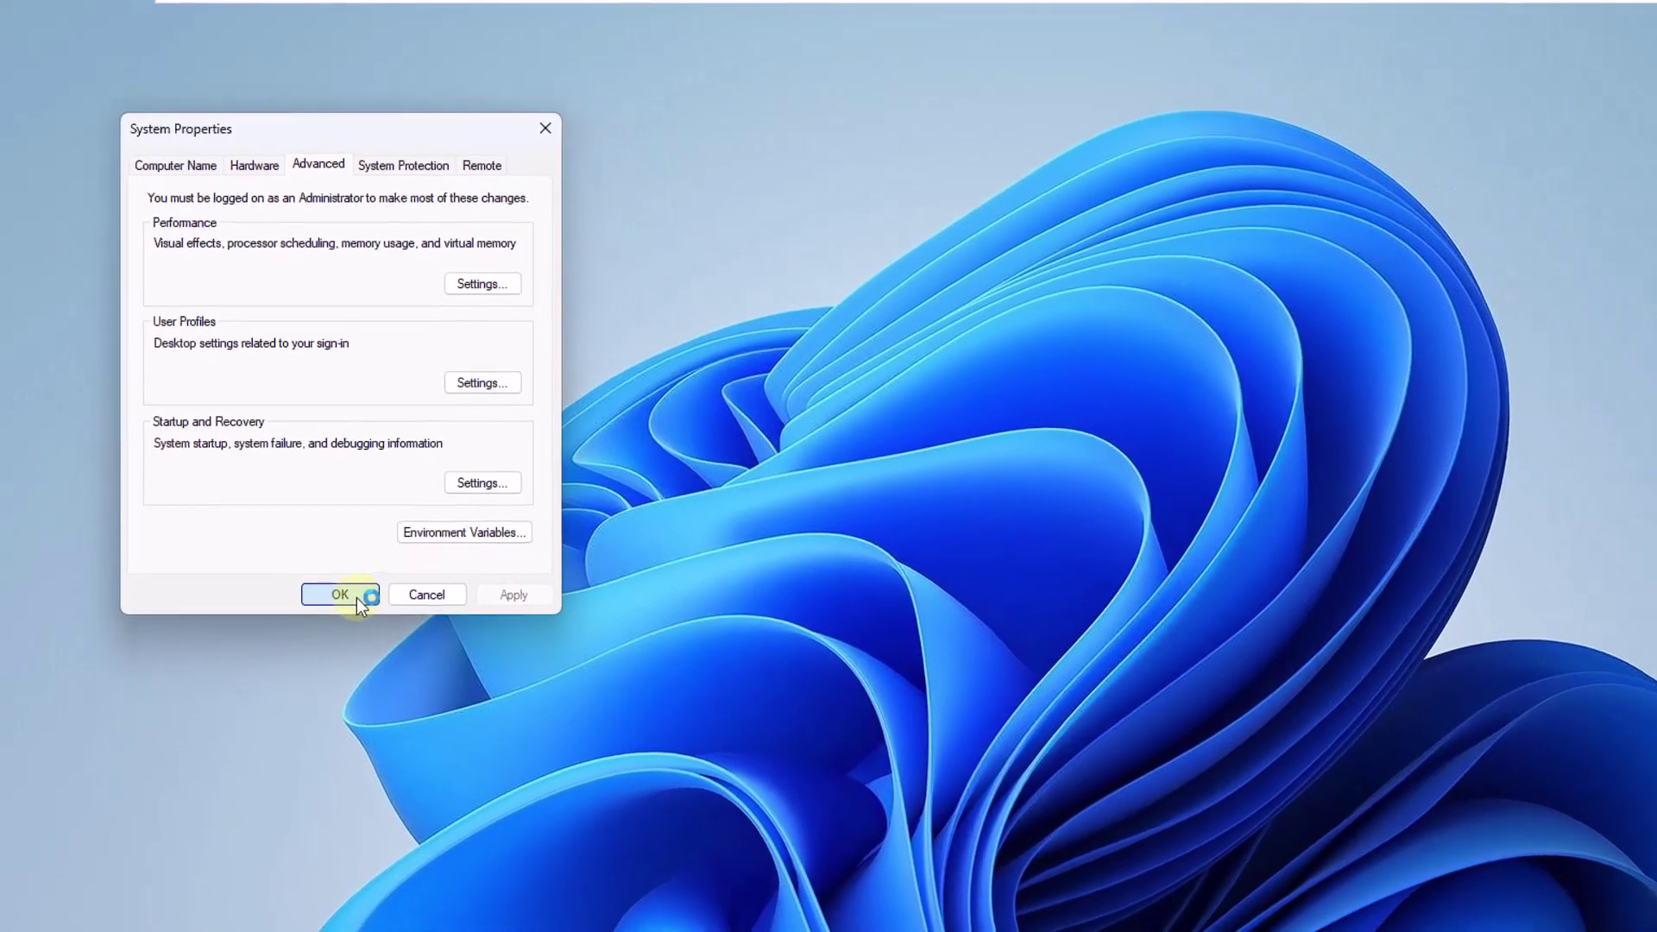
pyautogui.click(380, 634)
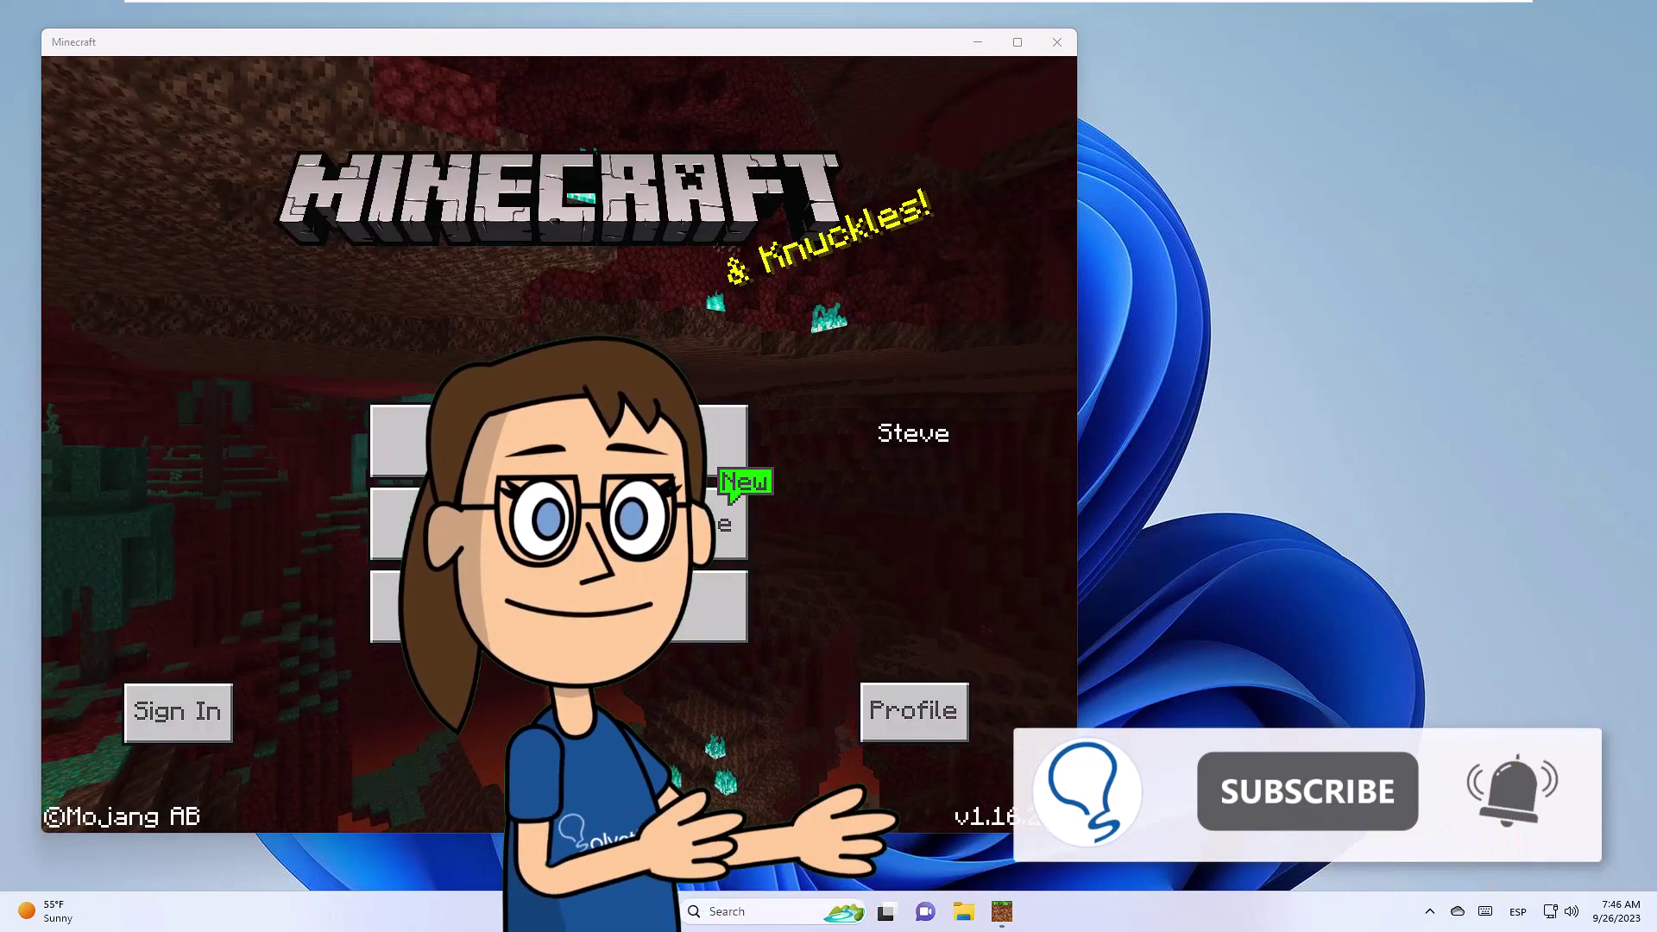
# - Start playing Minecraft and resume the single-player world from the game menu to test it
pyautogui.click(555, 440)
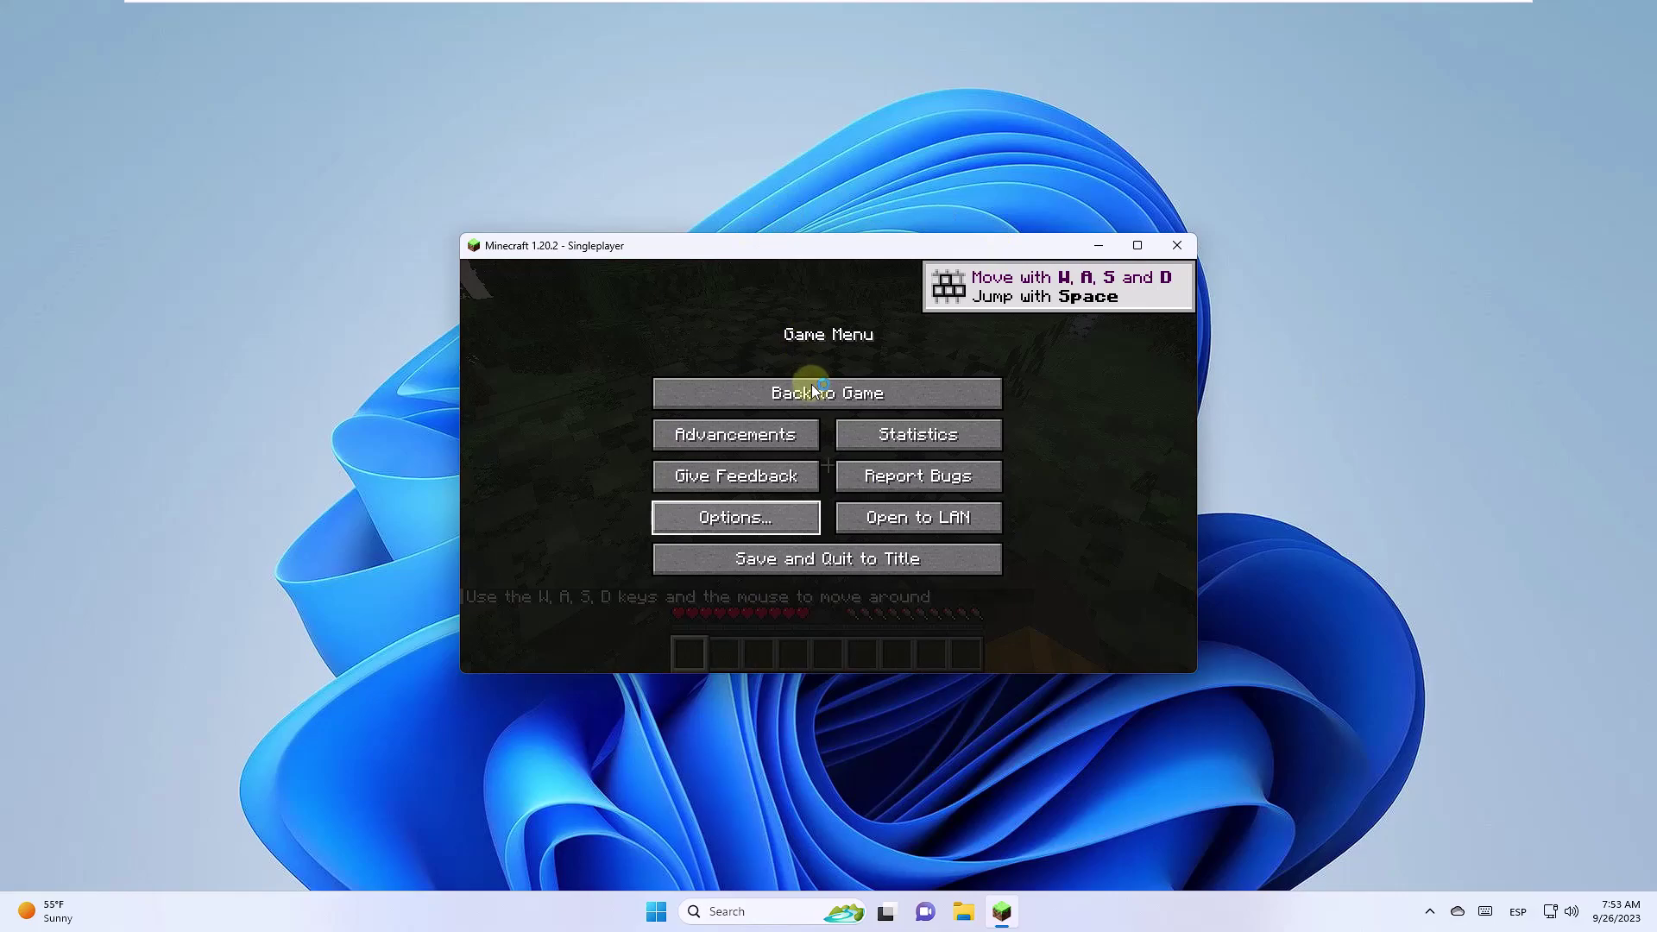
pyautogui.press('Escape')
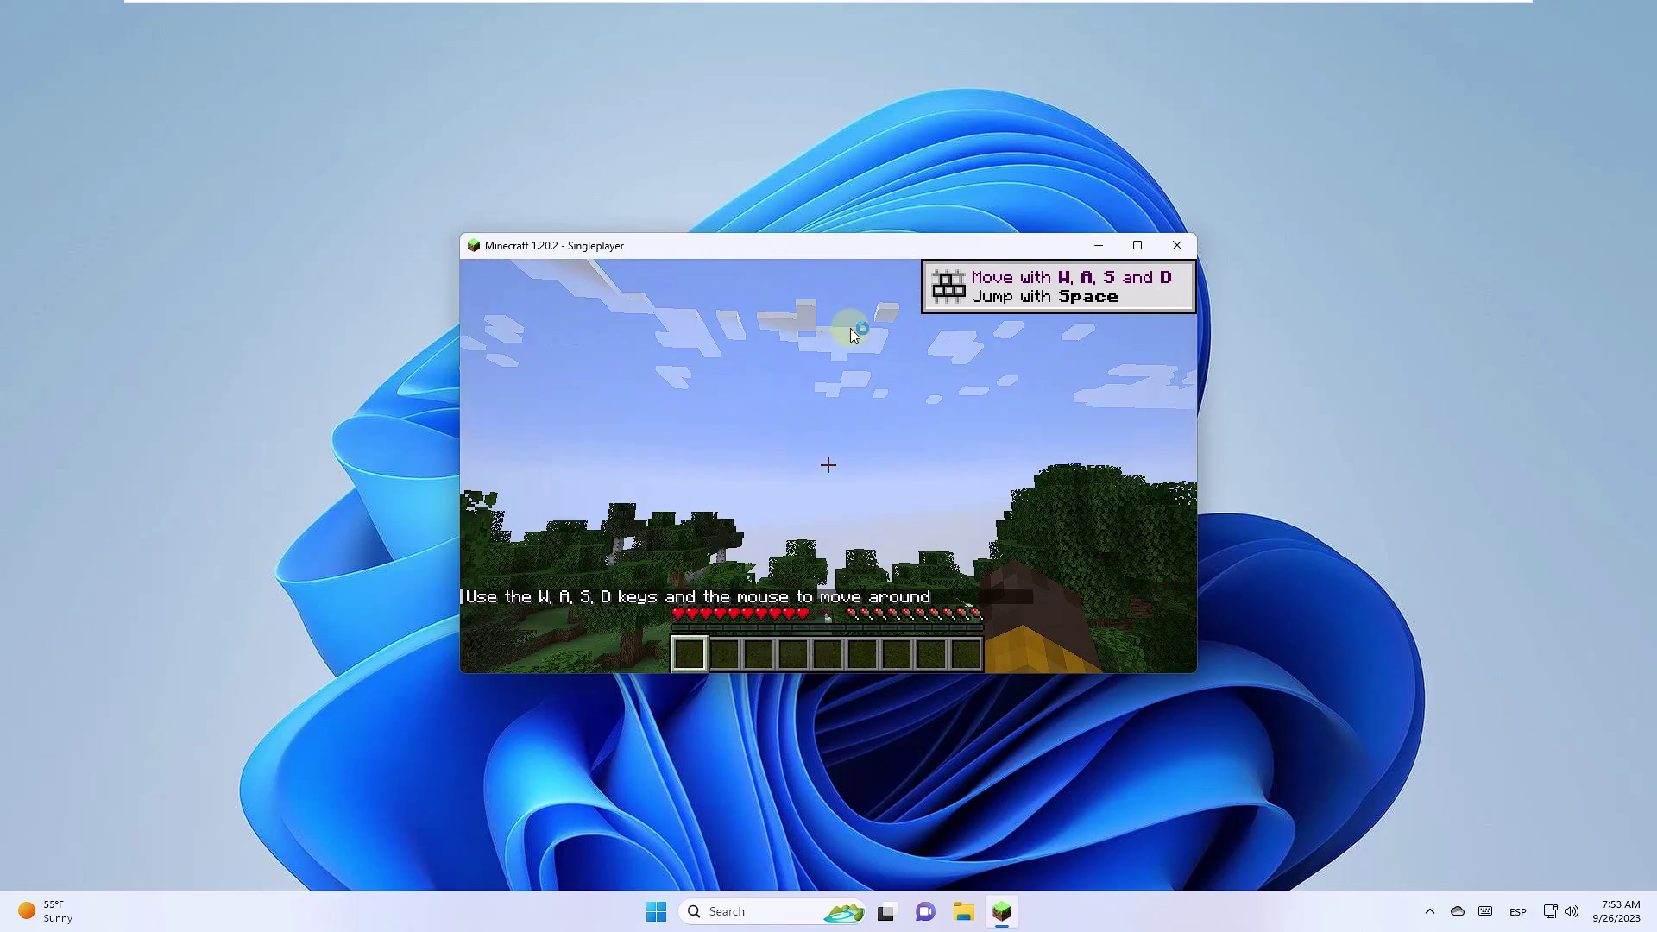
pyautogui.press('Escape')
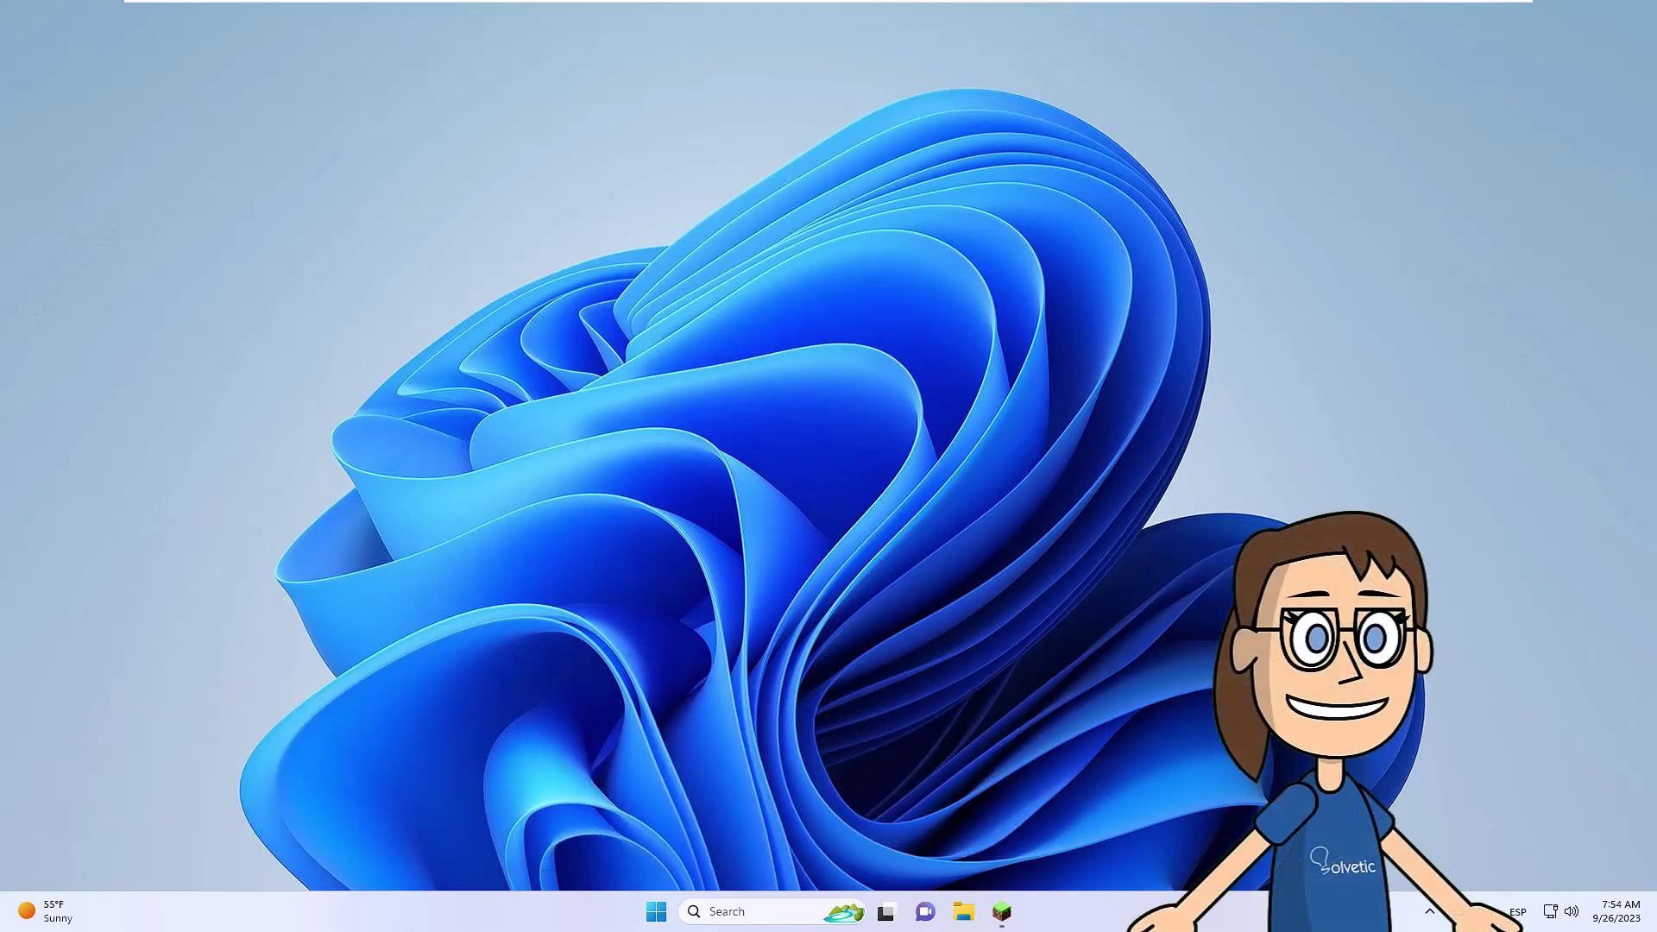
# - Find the Java Control Panel with a search for "java" and open its Java Runtime Environment Settings
pyautogui.click(715, 914)
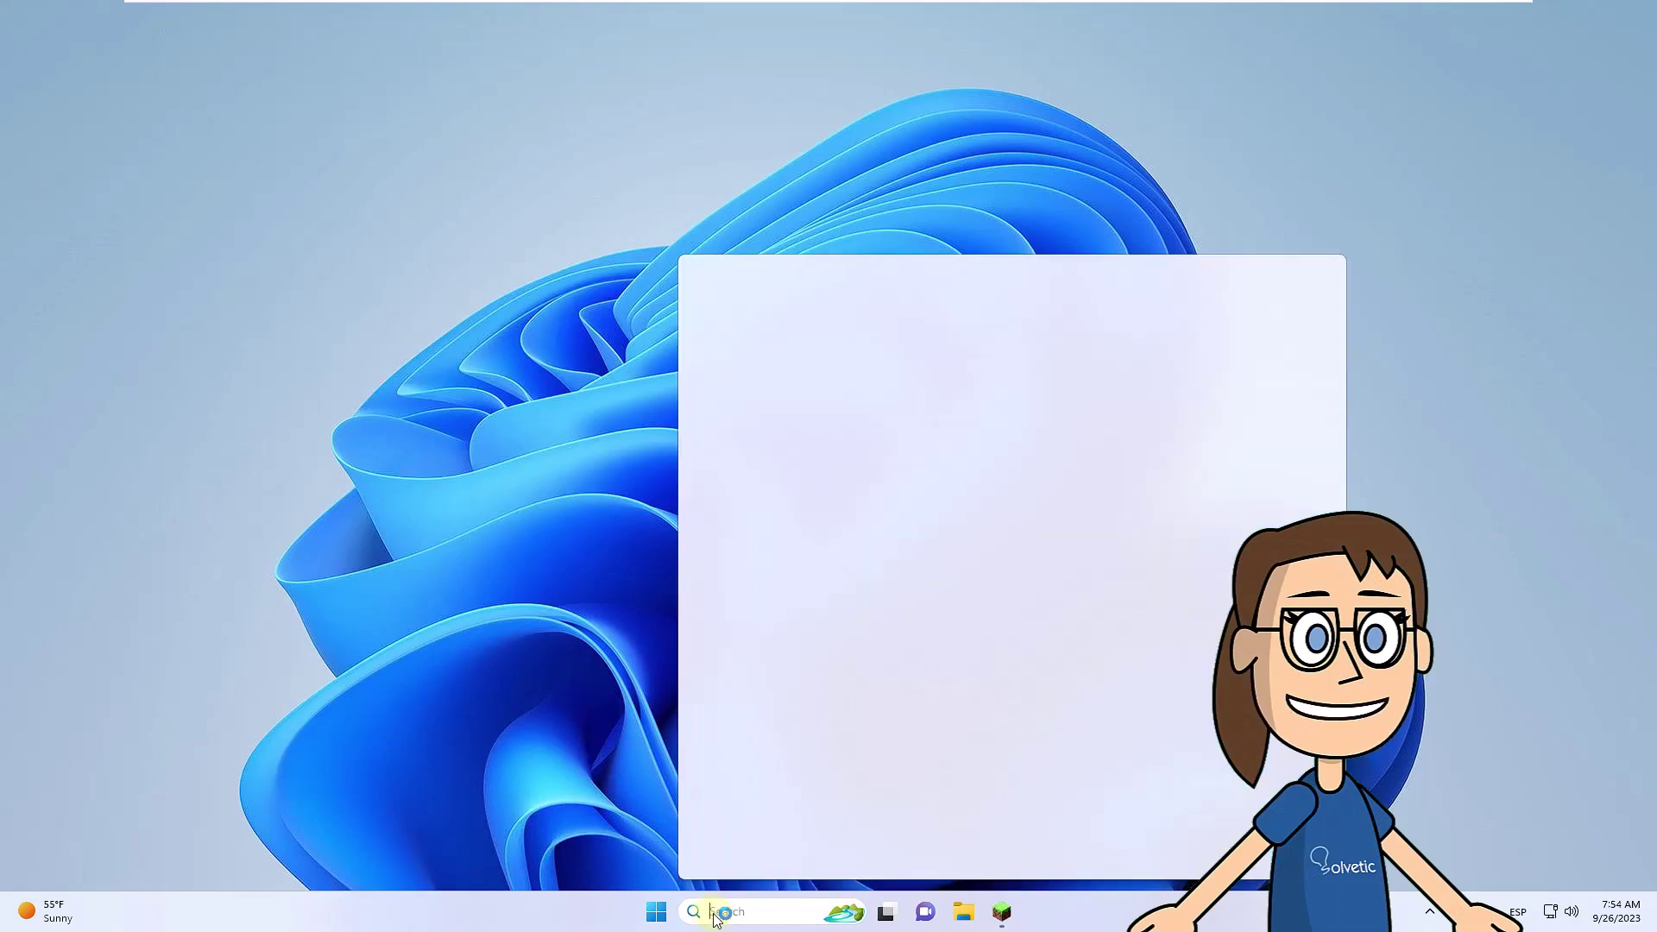
pyautogui.write('java')
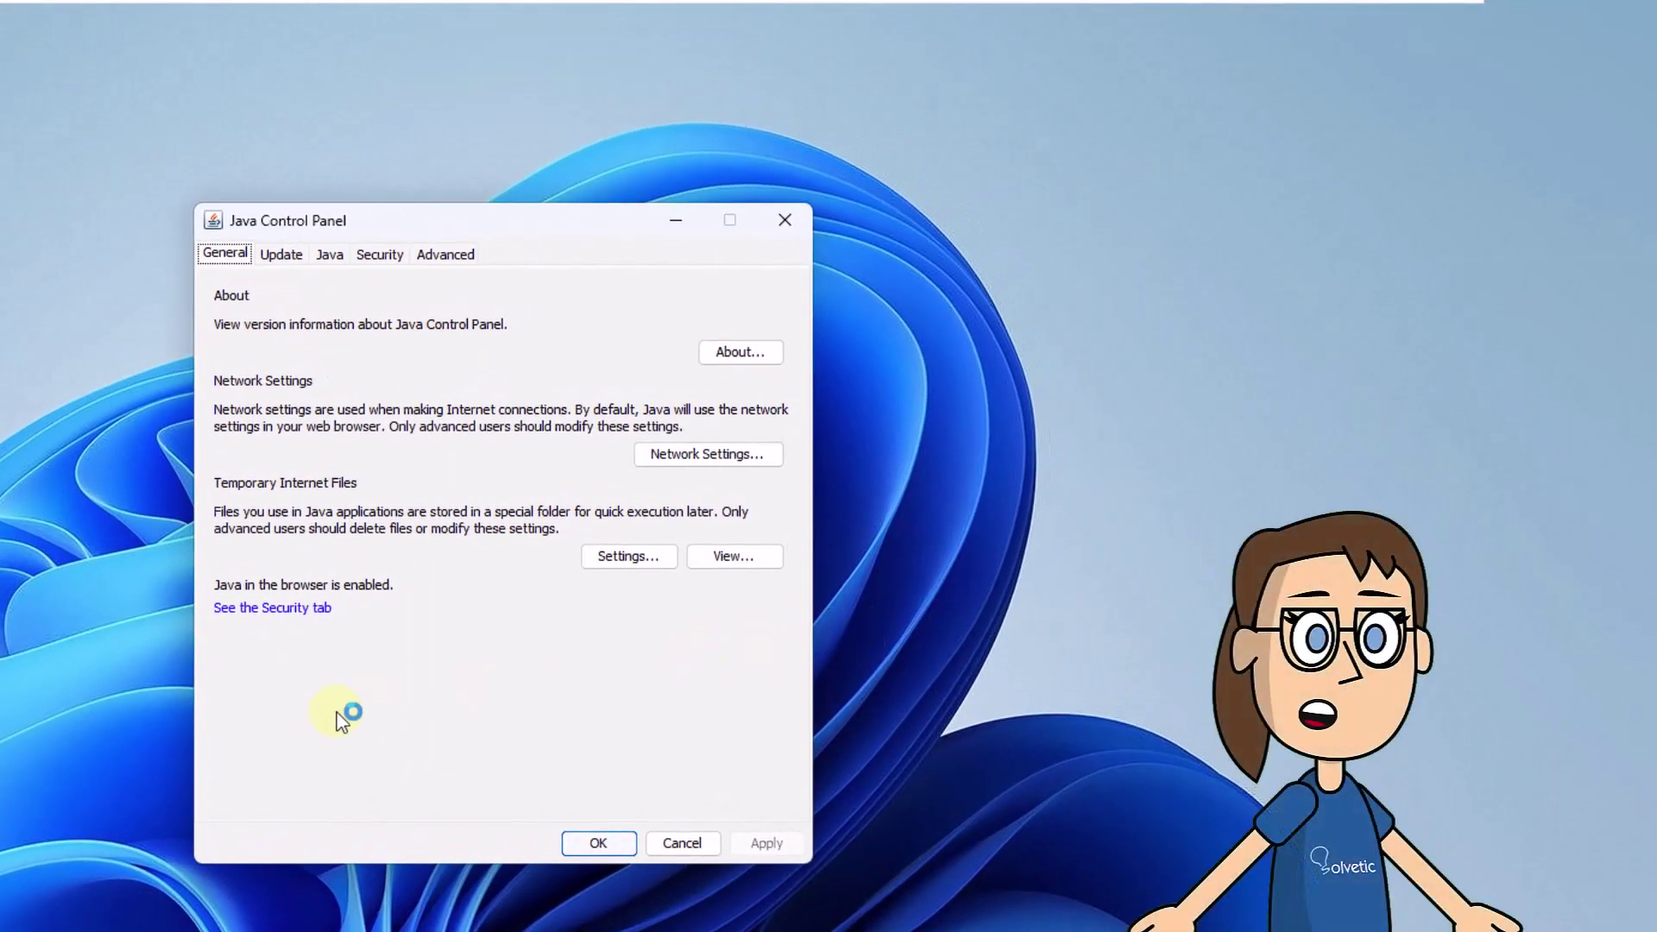
pyautogui.click(335, 259)
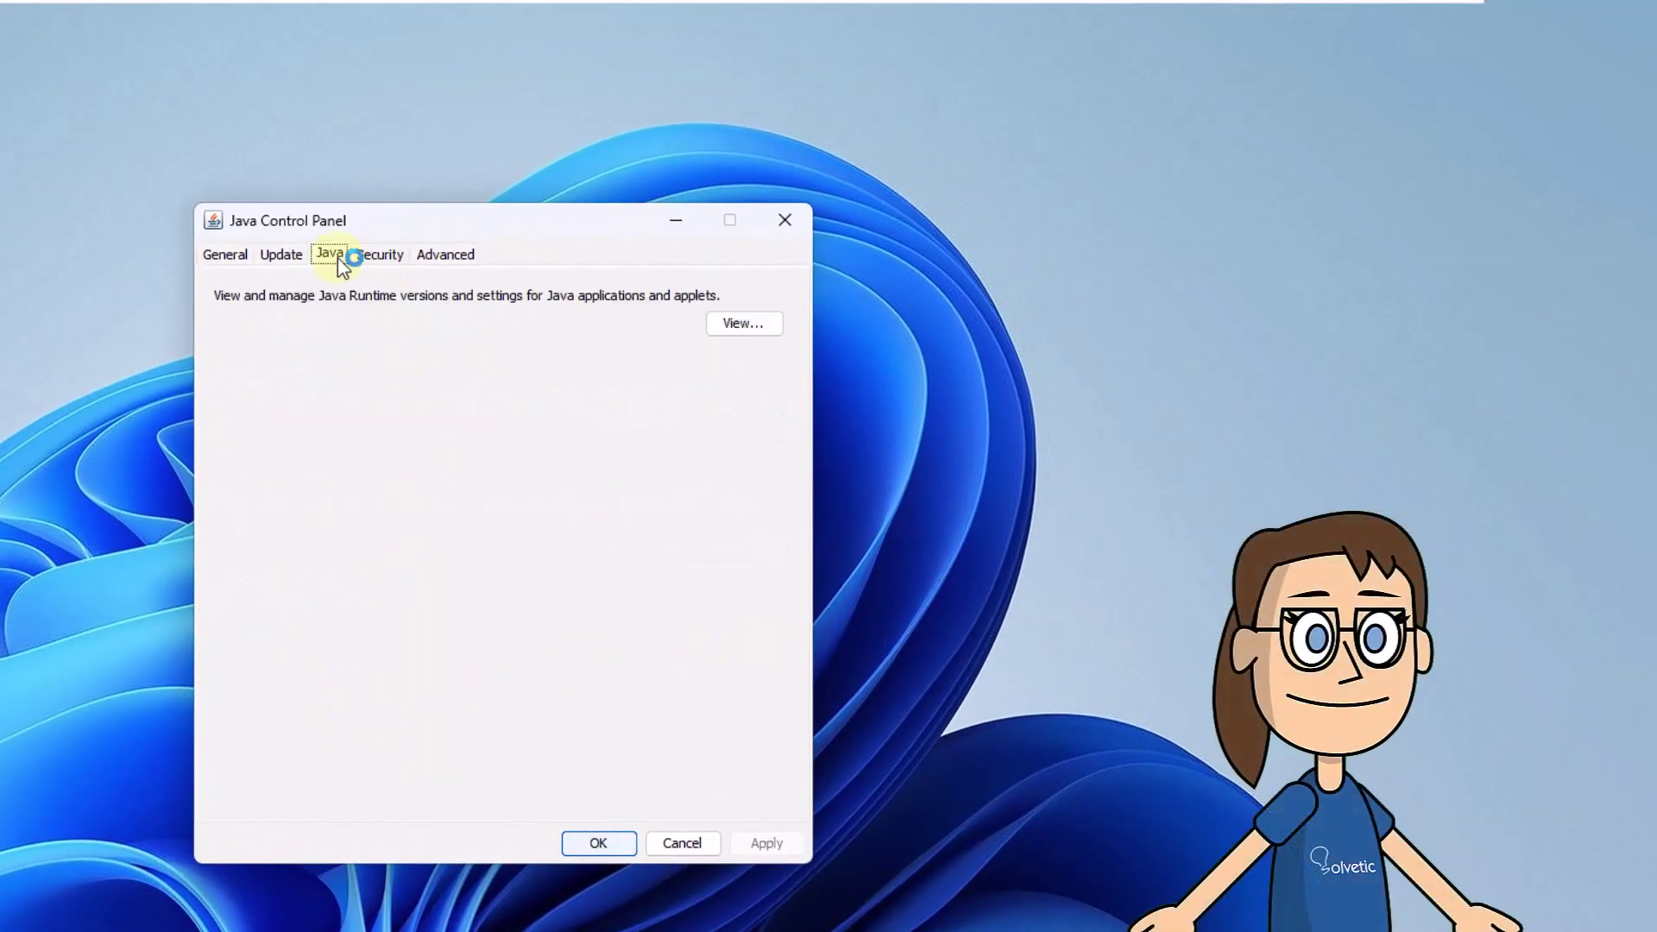
pyautogui.click(745, 324)
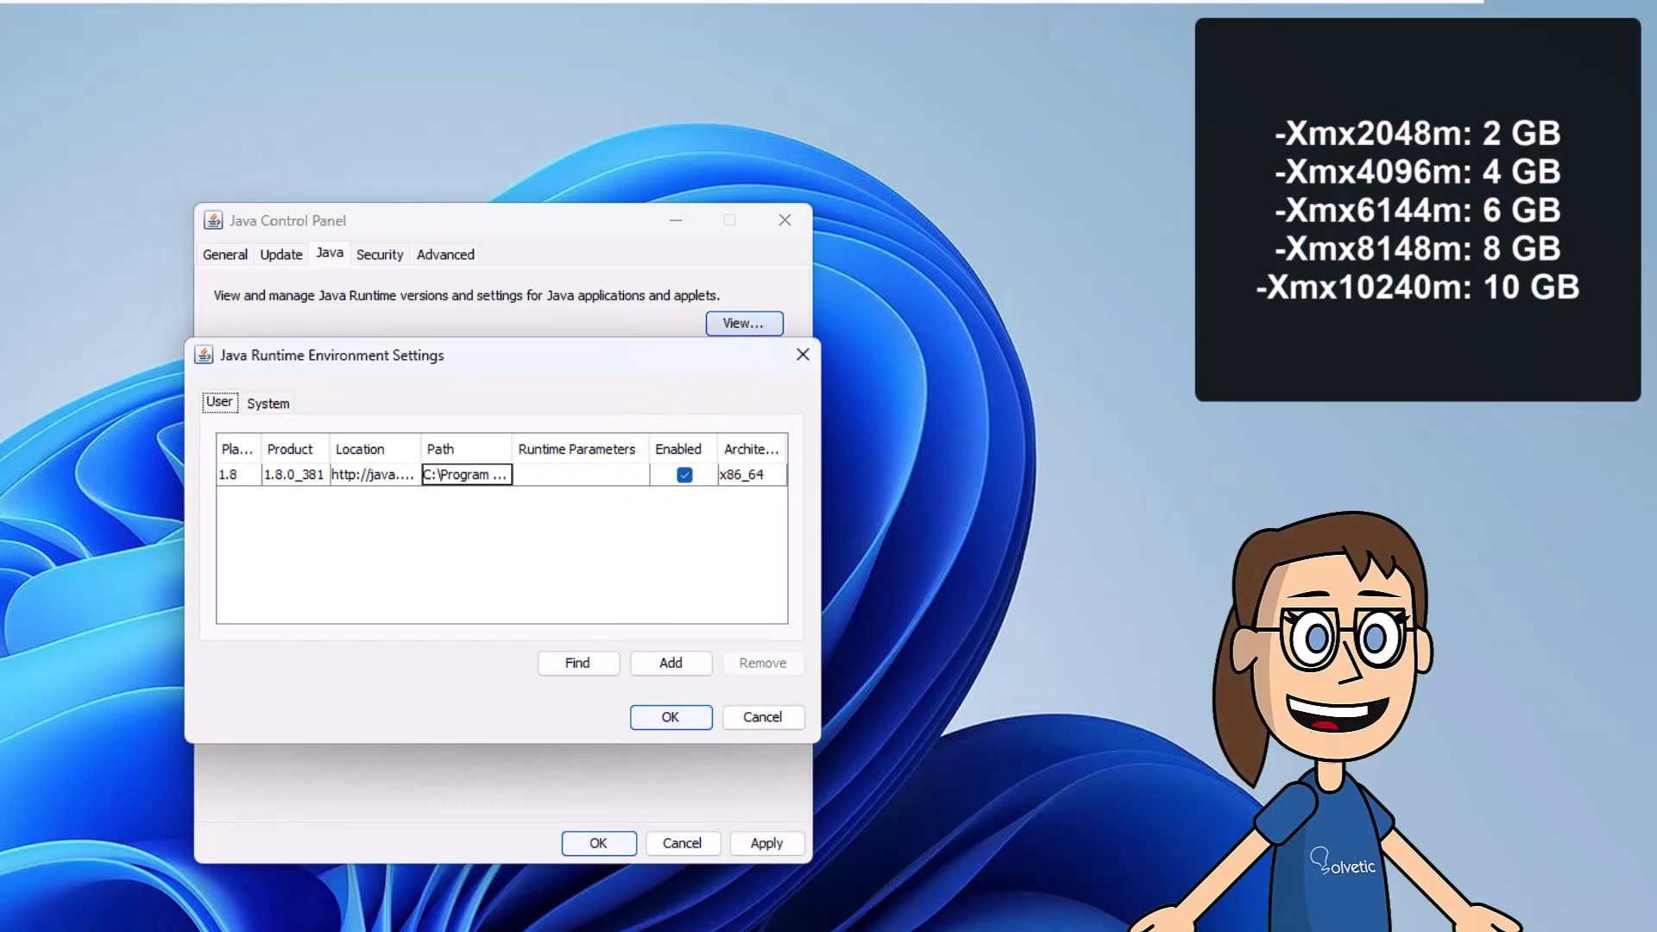
# - Set the runtime parameters of the Java 1.8 entry to -Xmx2048m, apply the change and close the Java Control Panel
pyautogui.click(582, 485)
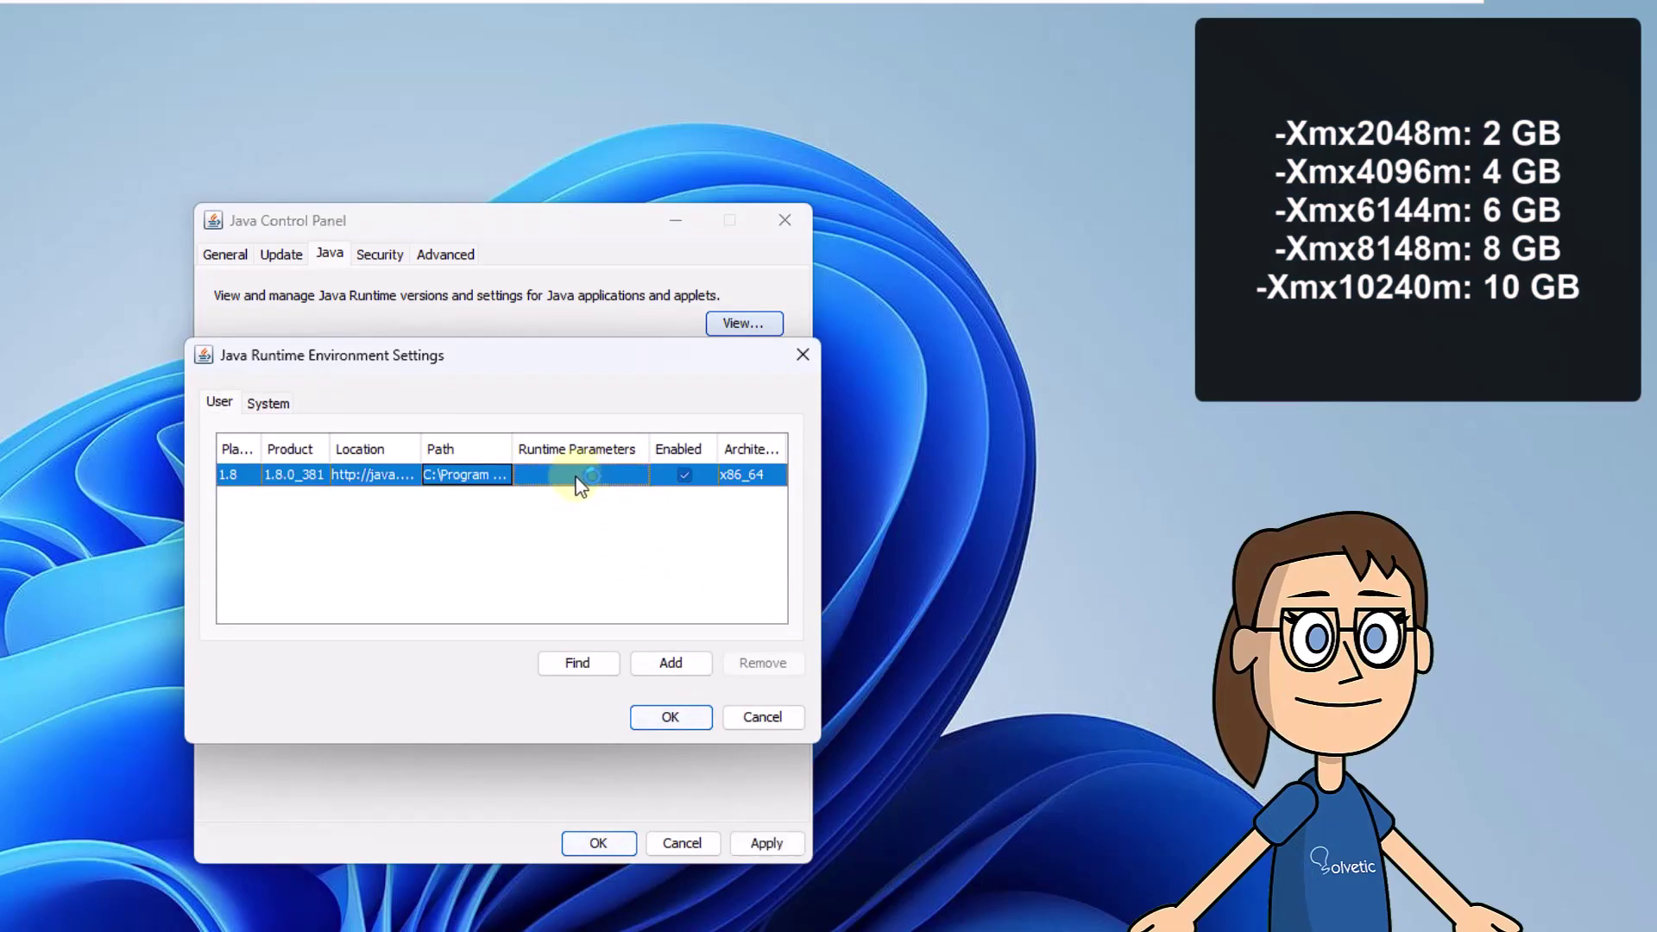
pyautogui.doubleClick(576, 485)
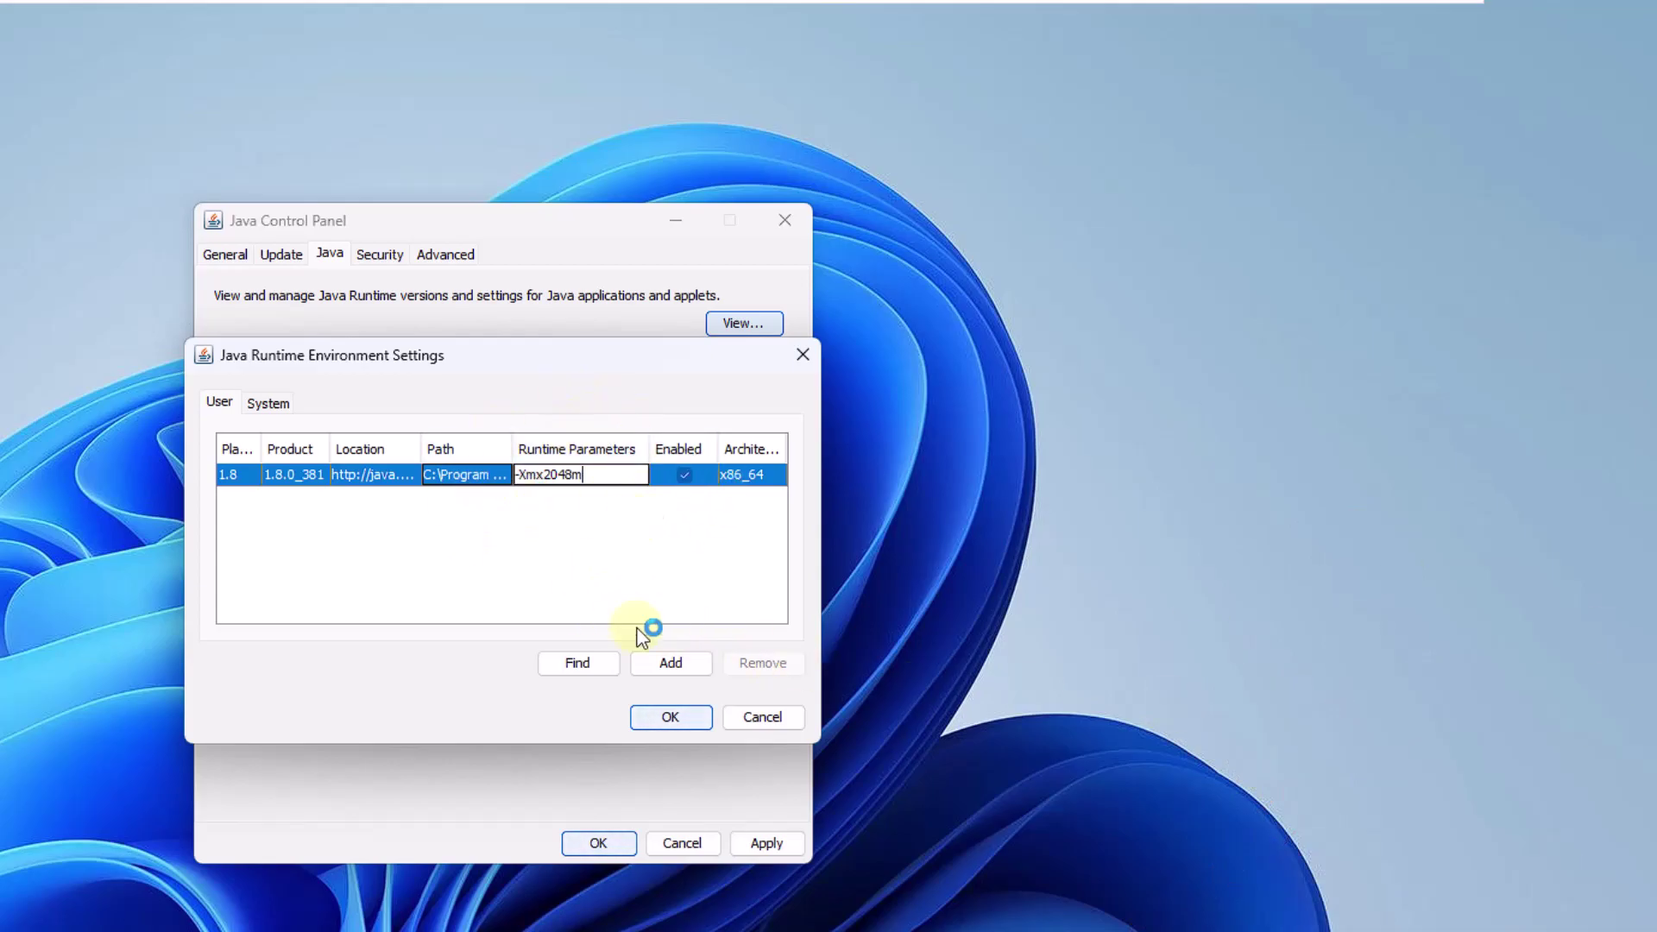
pyautogui.click(670, 717)
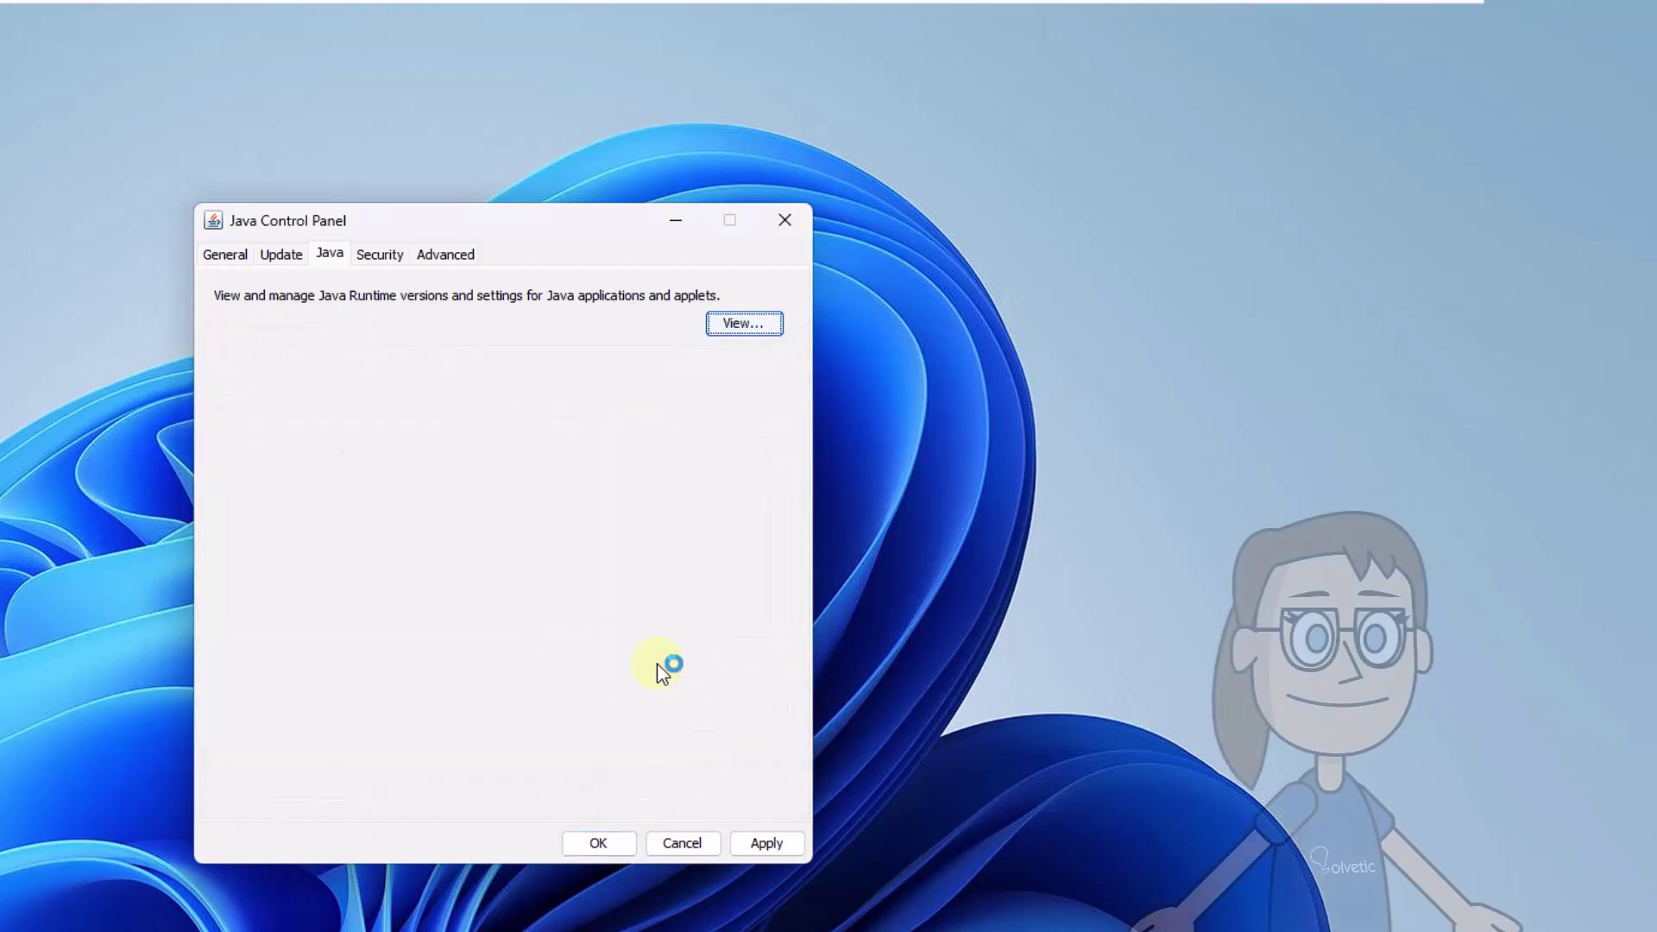
pyautogui.click(776, 848)
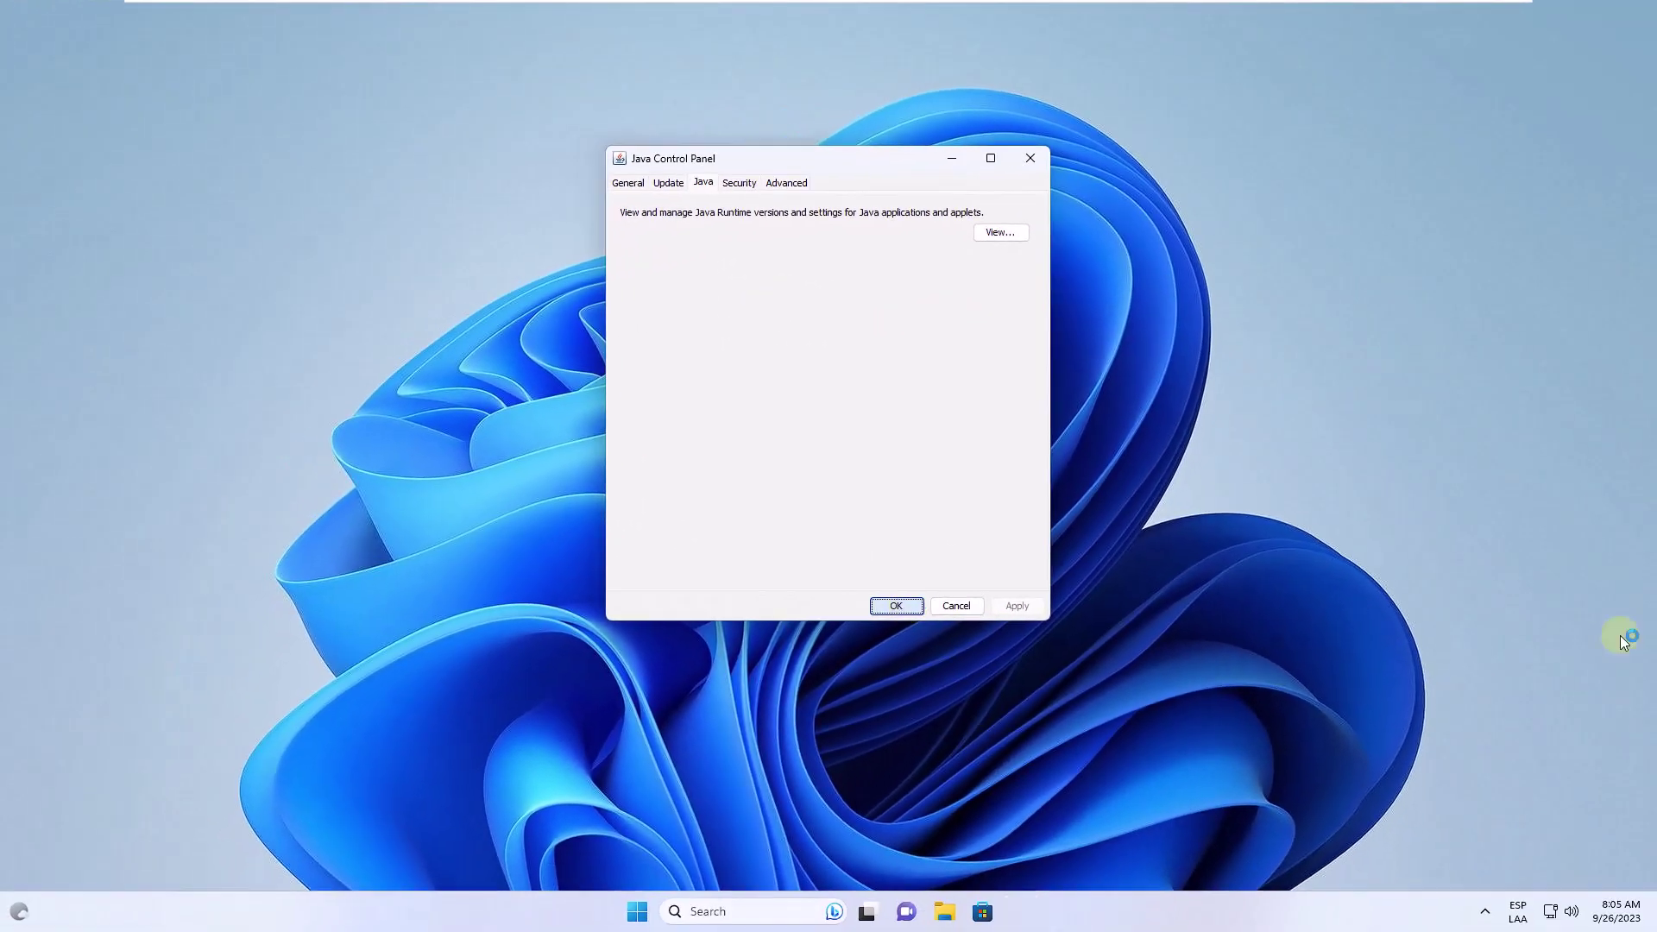
pyautogui.press('Return')
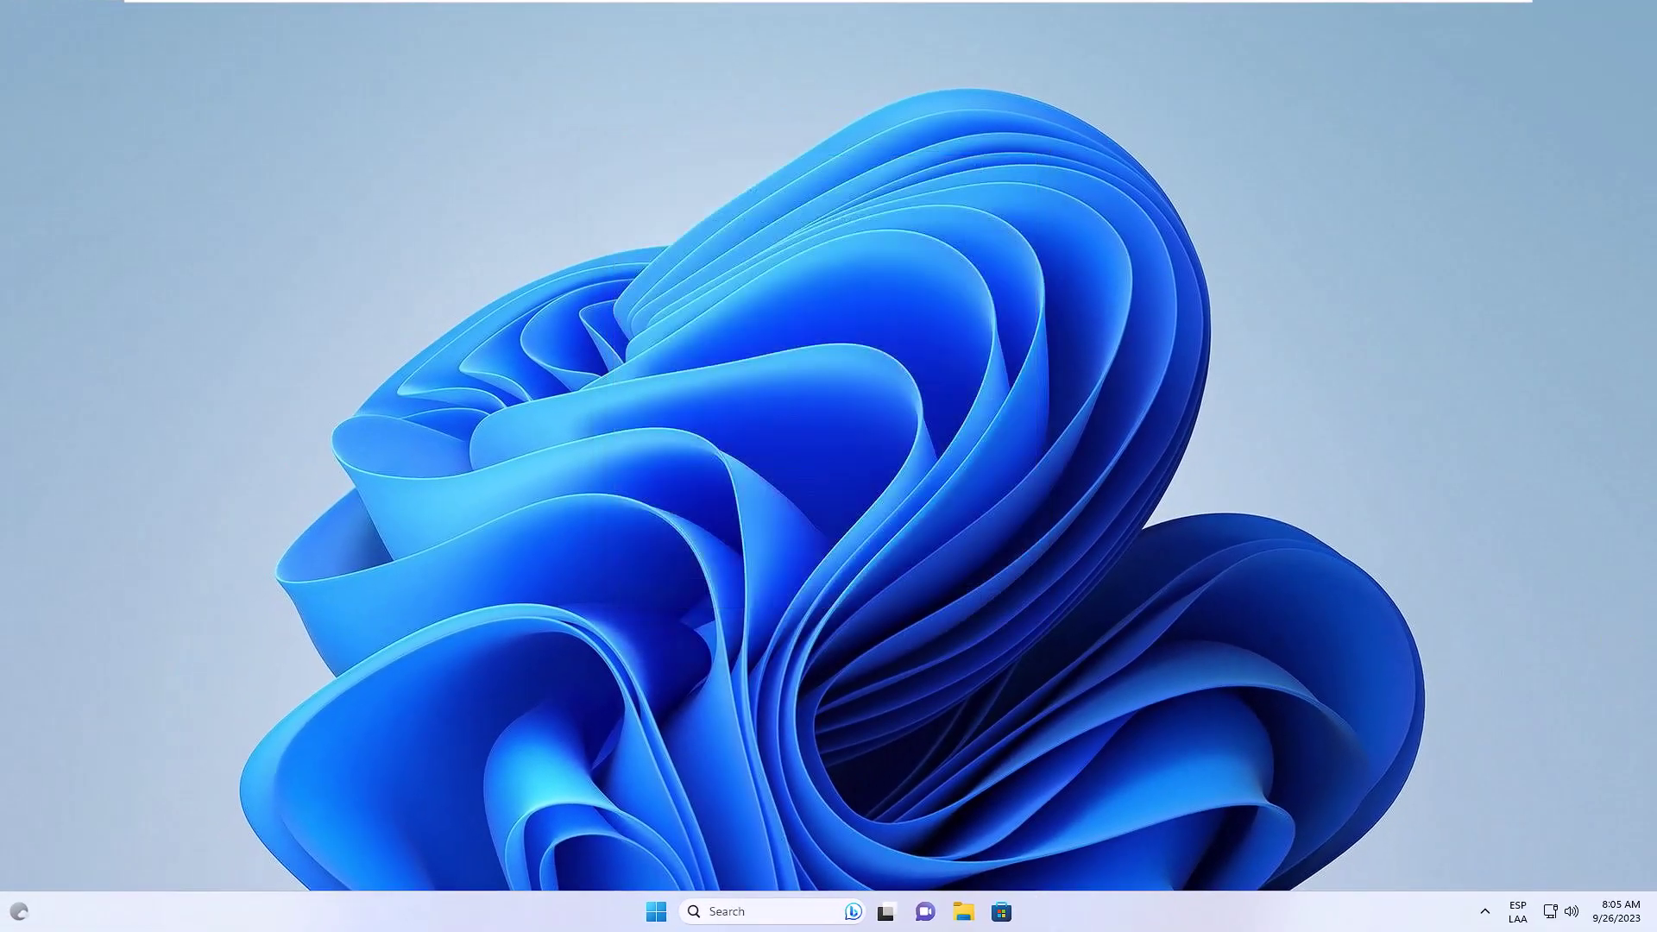
# - Search Windows for "minecraft" and launch the game
pyautogui.click(811, 912)
pyautogui.write('minecraft')
pyautogui.click(904, 397)
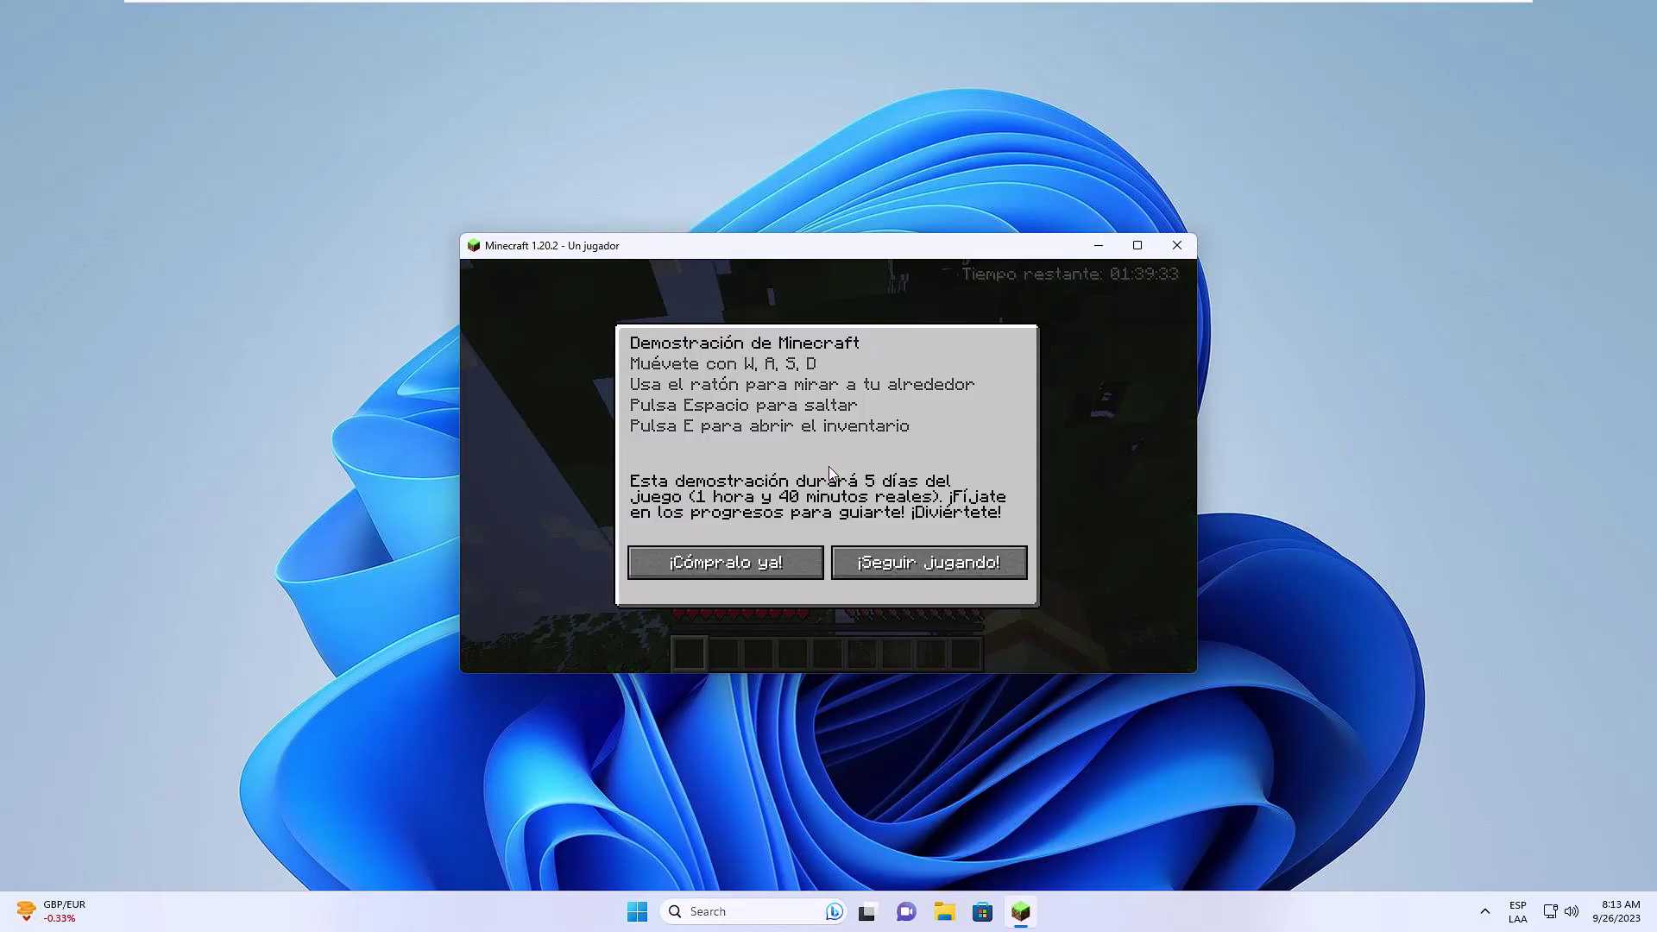
# - Dismiss the Minecraft demo introduction to test the single-player world, then pause the game and minimize its window
pyautogui.press('Escape')
pyautogui.click(907, 502)
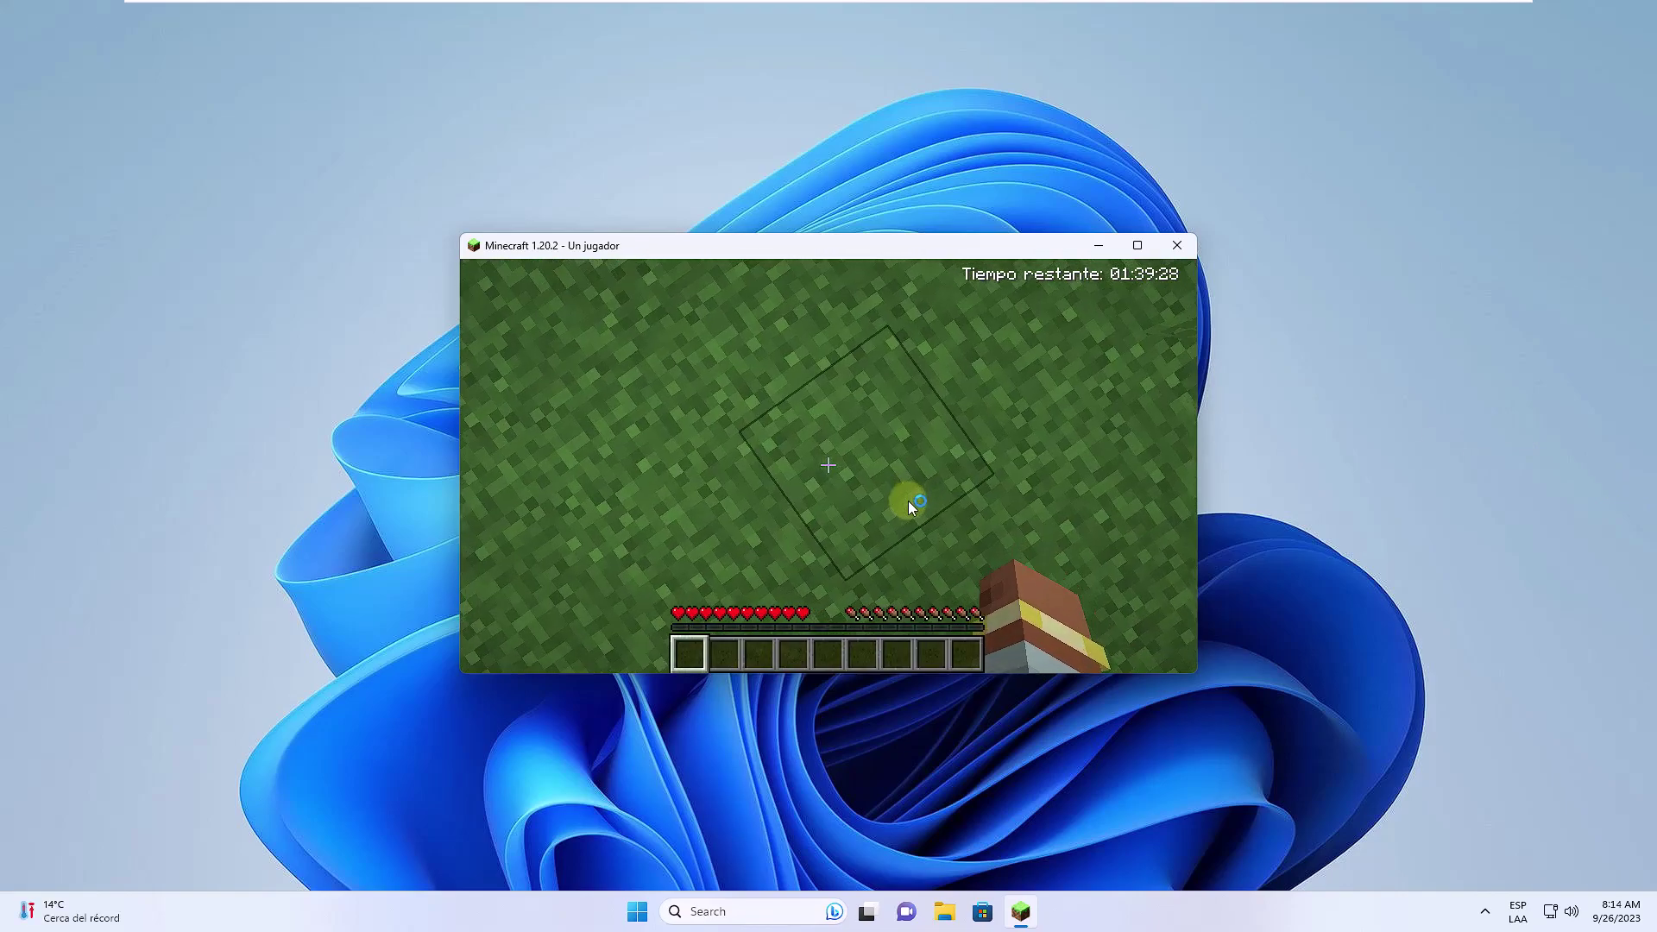
pyautogui.press('Escape')
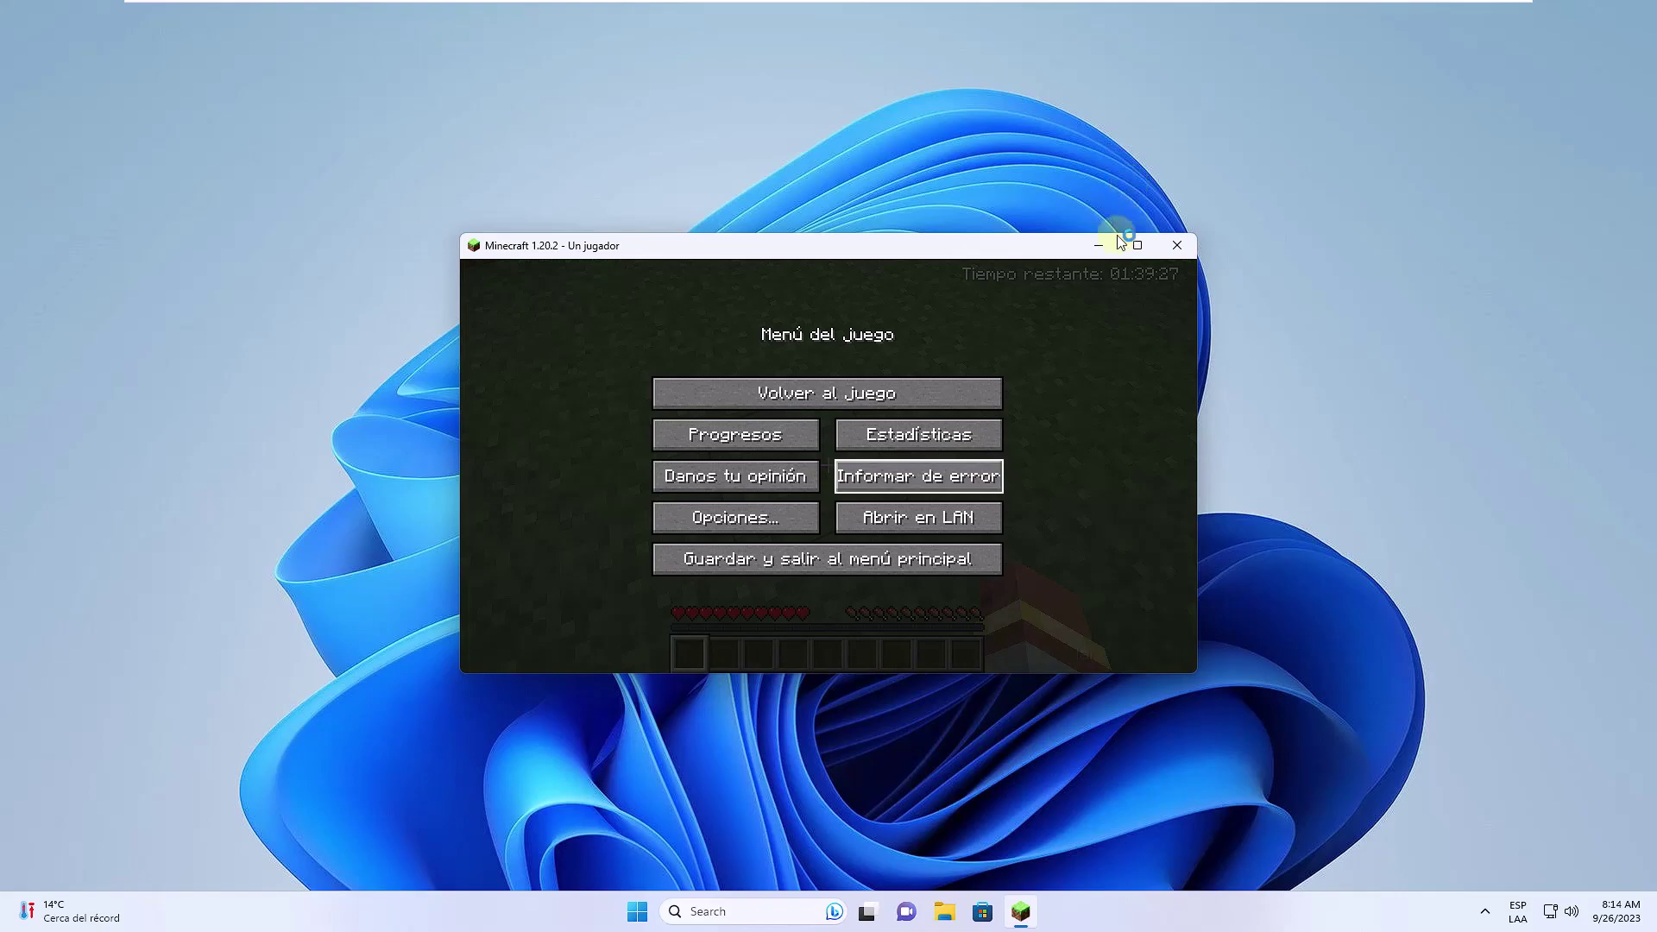
pyautogui.click(1096, 245)
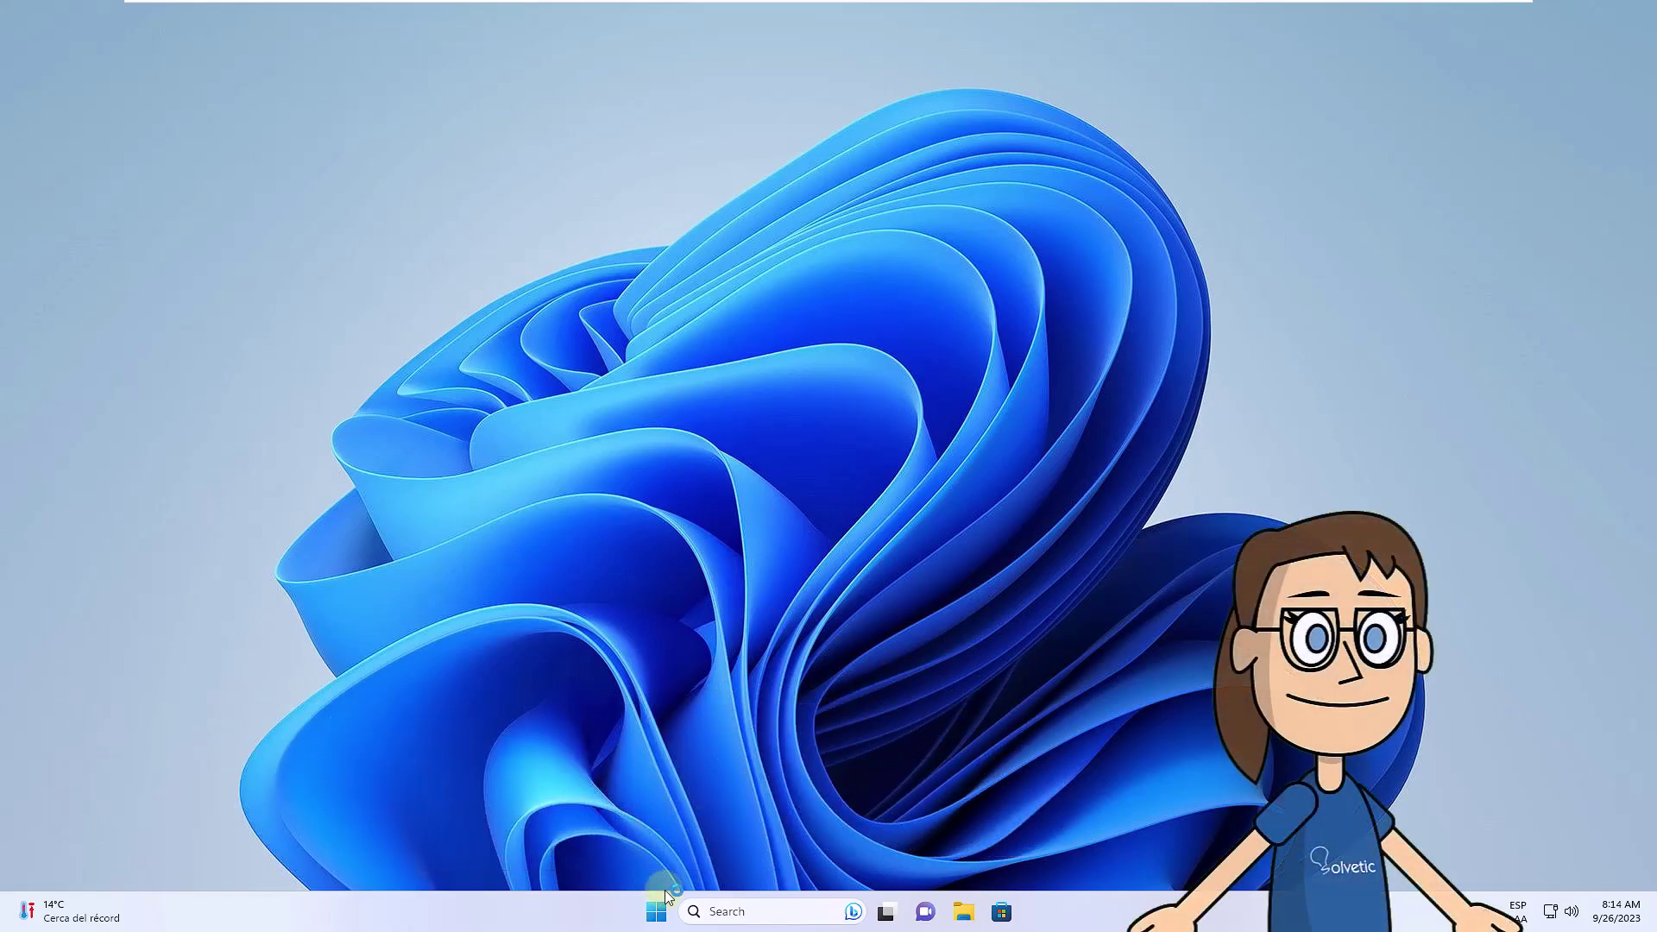
# - Search Windows for "minecraft", open Minecraft Launcher and show the Java Edition installations
pyautogui.click(725, 911)
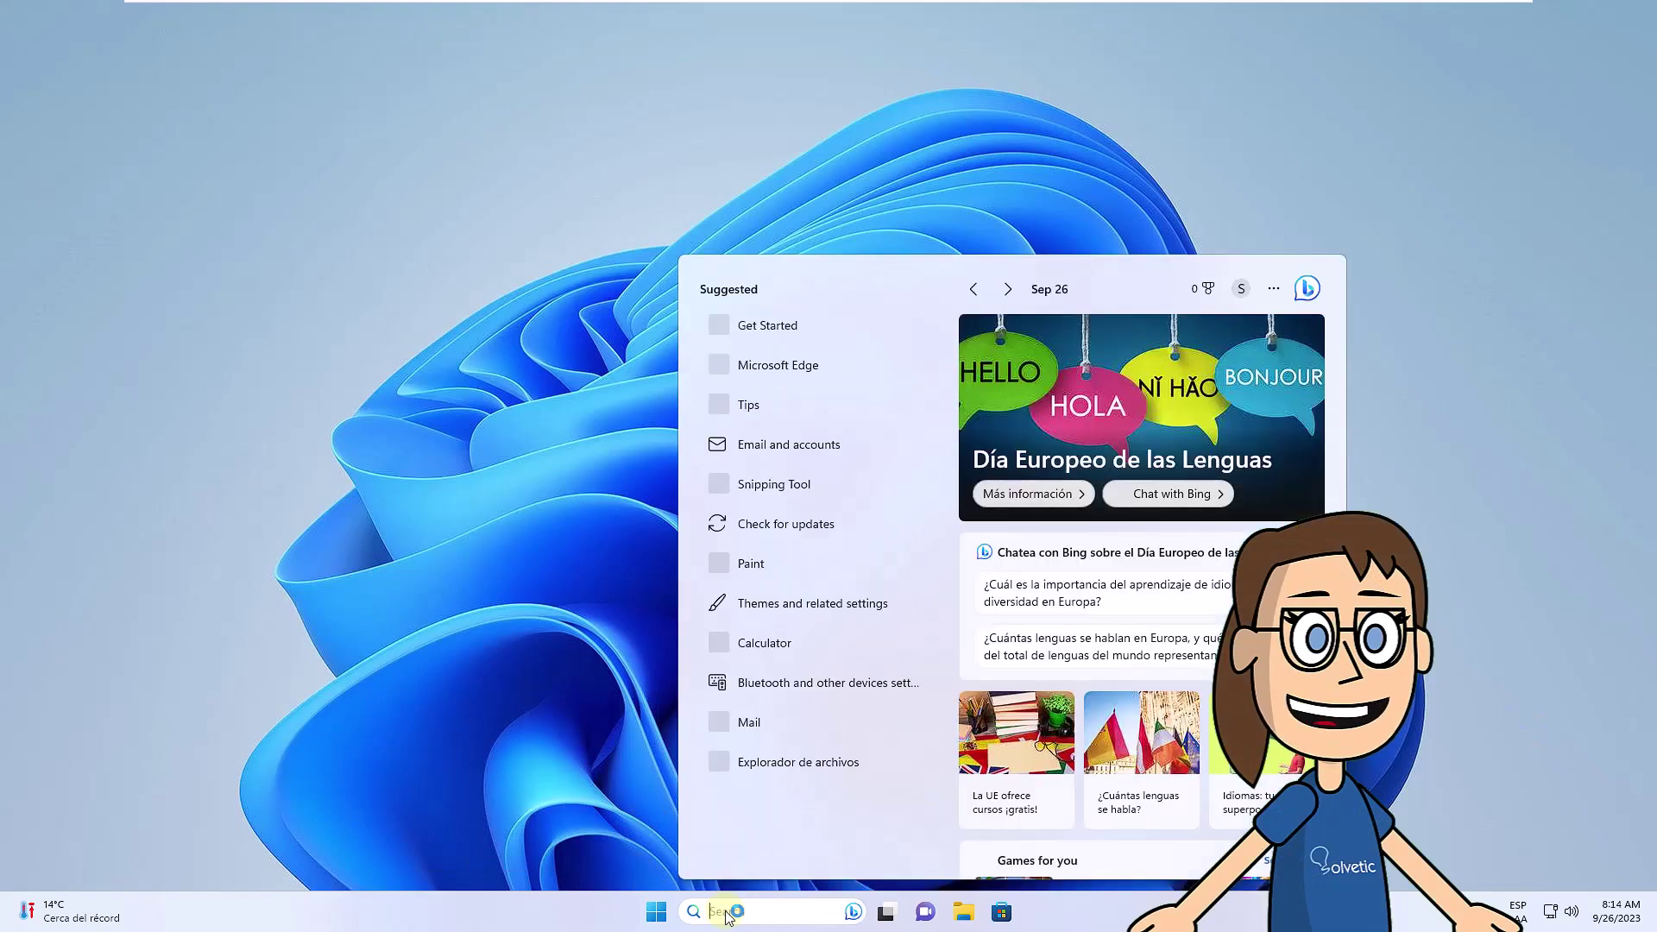
pyautogui.write('minecraft')
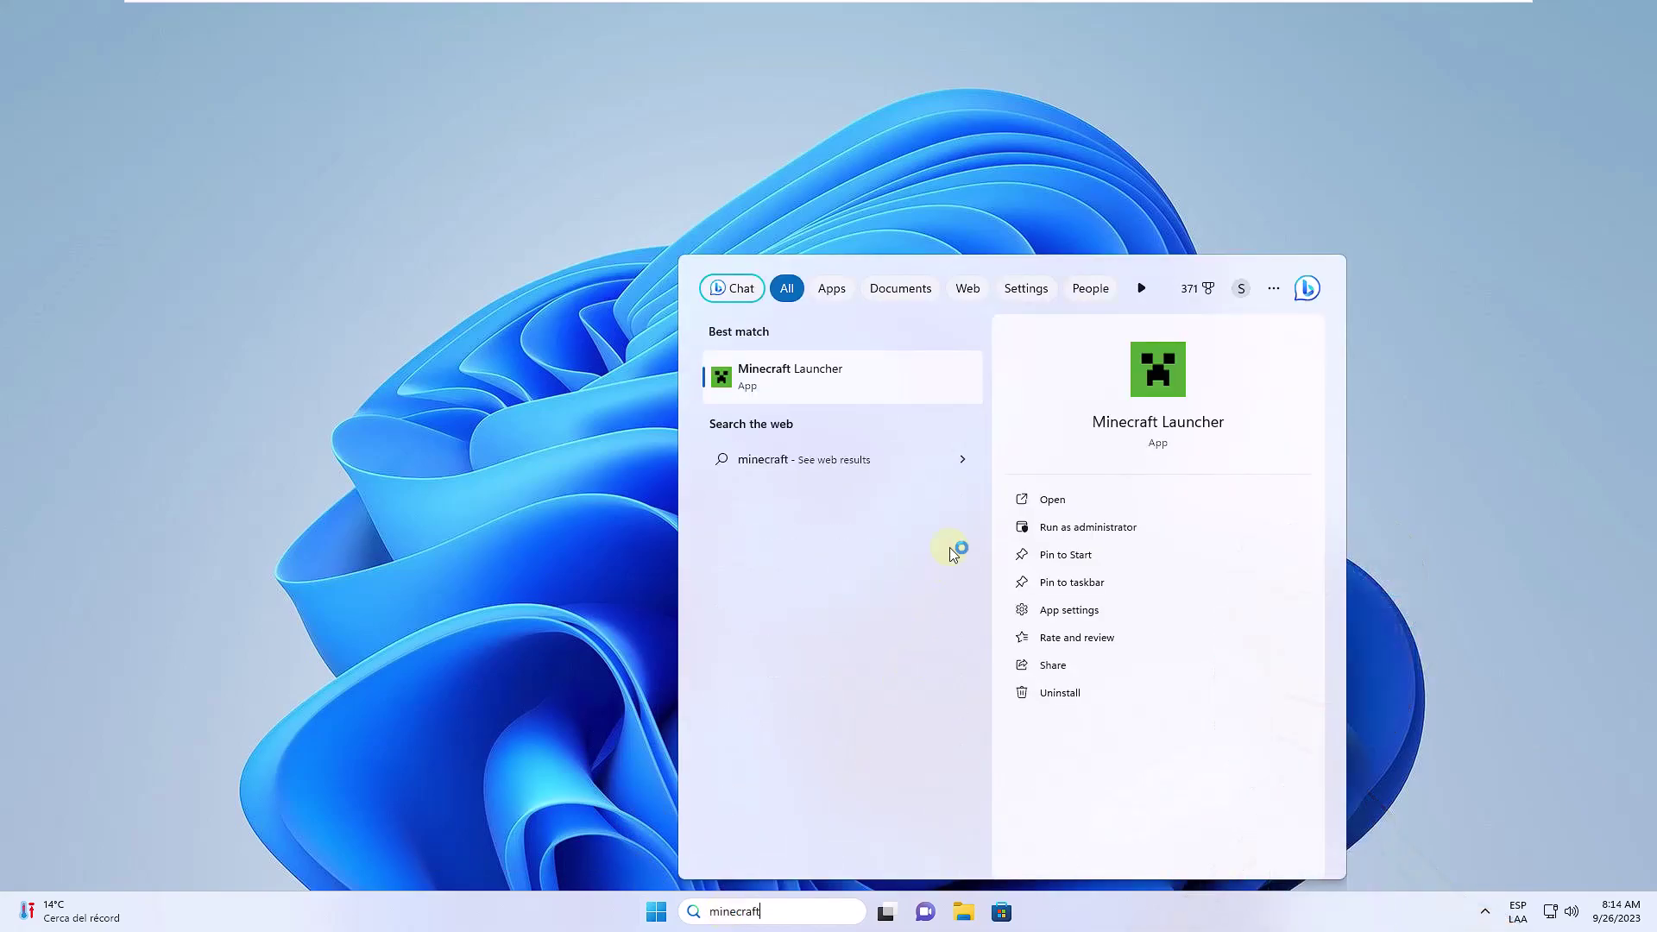
pyautogui.click(887, 386)
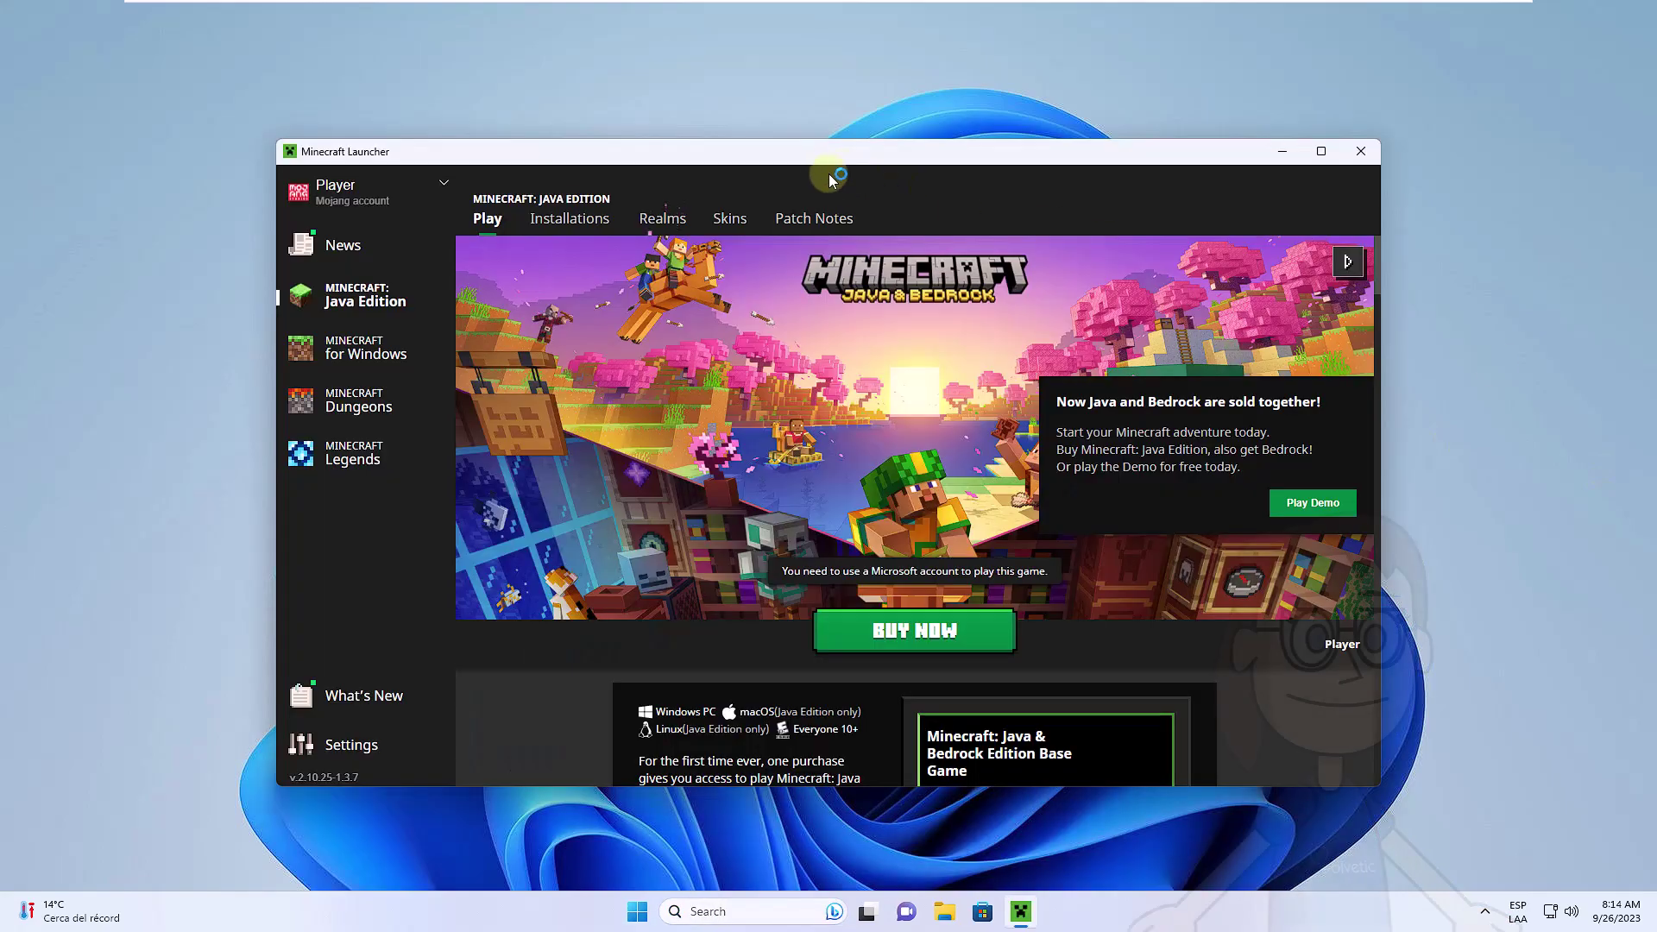
pyautogui.click(572, 219)
pyautogui.moveTo(692, 395)
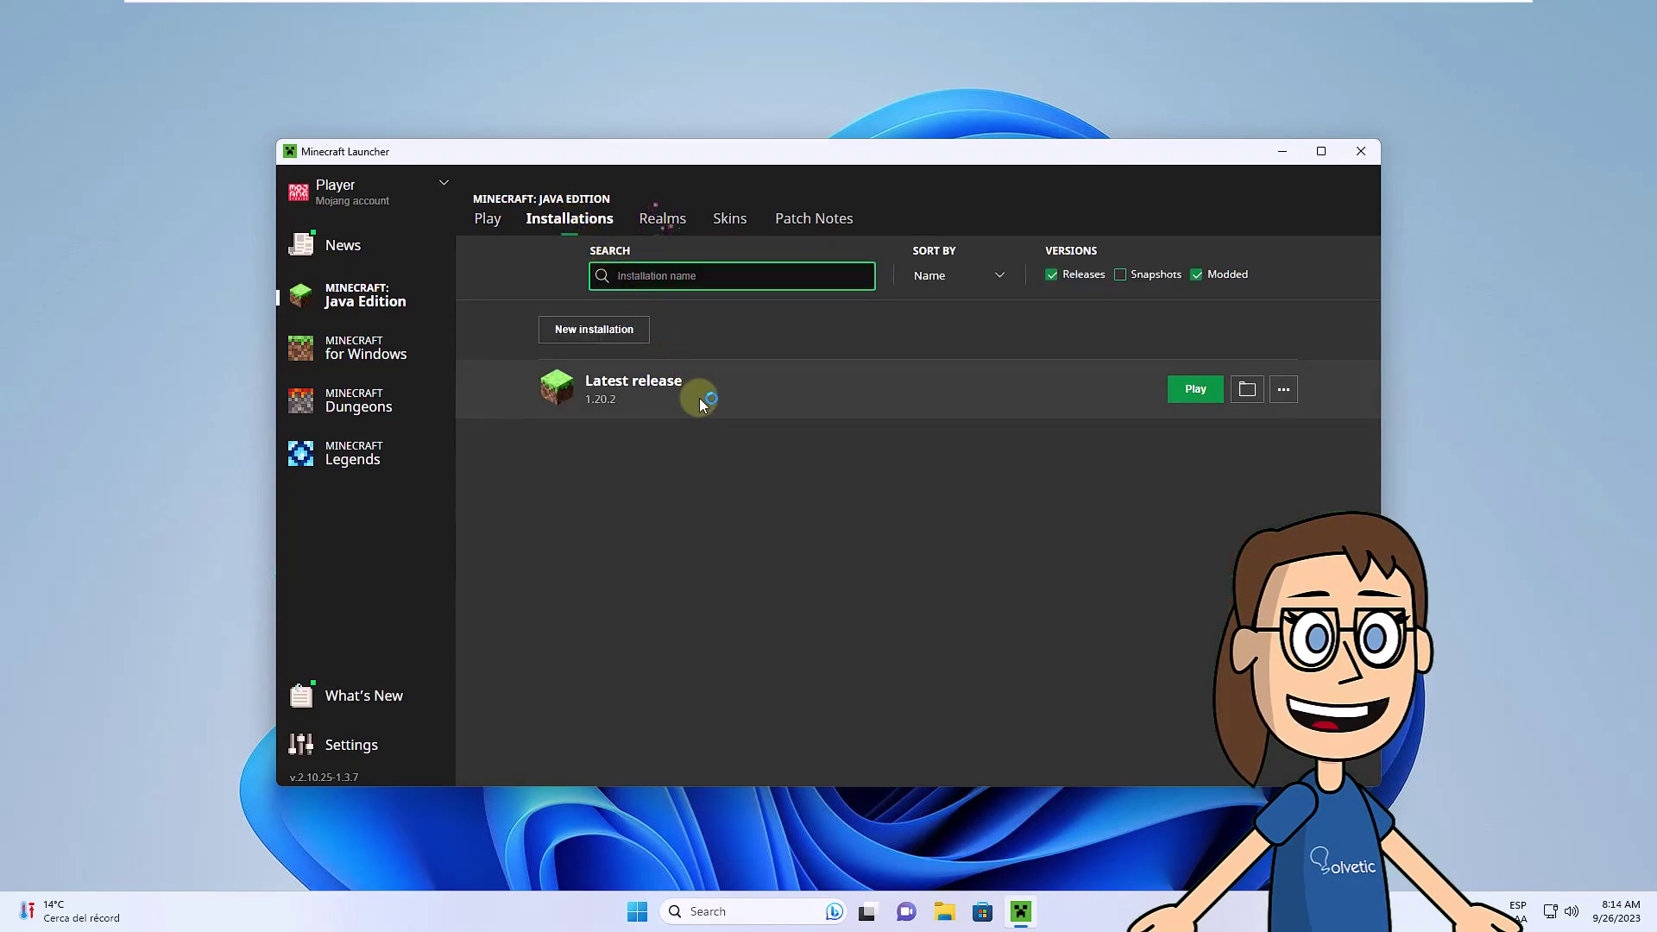
# - Edit the Latest release installation, replacing the memory value in its JVM arguments with -Xmx2048m, and save it
pyautogui.click(1283, 390)
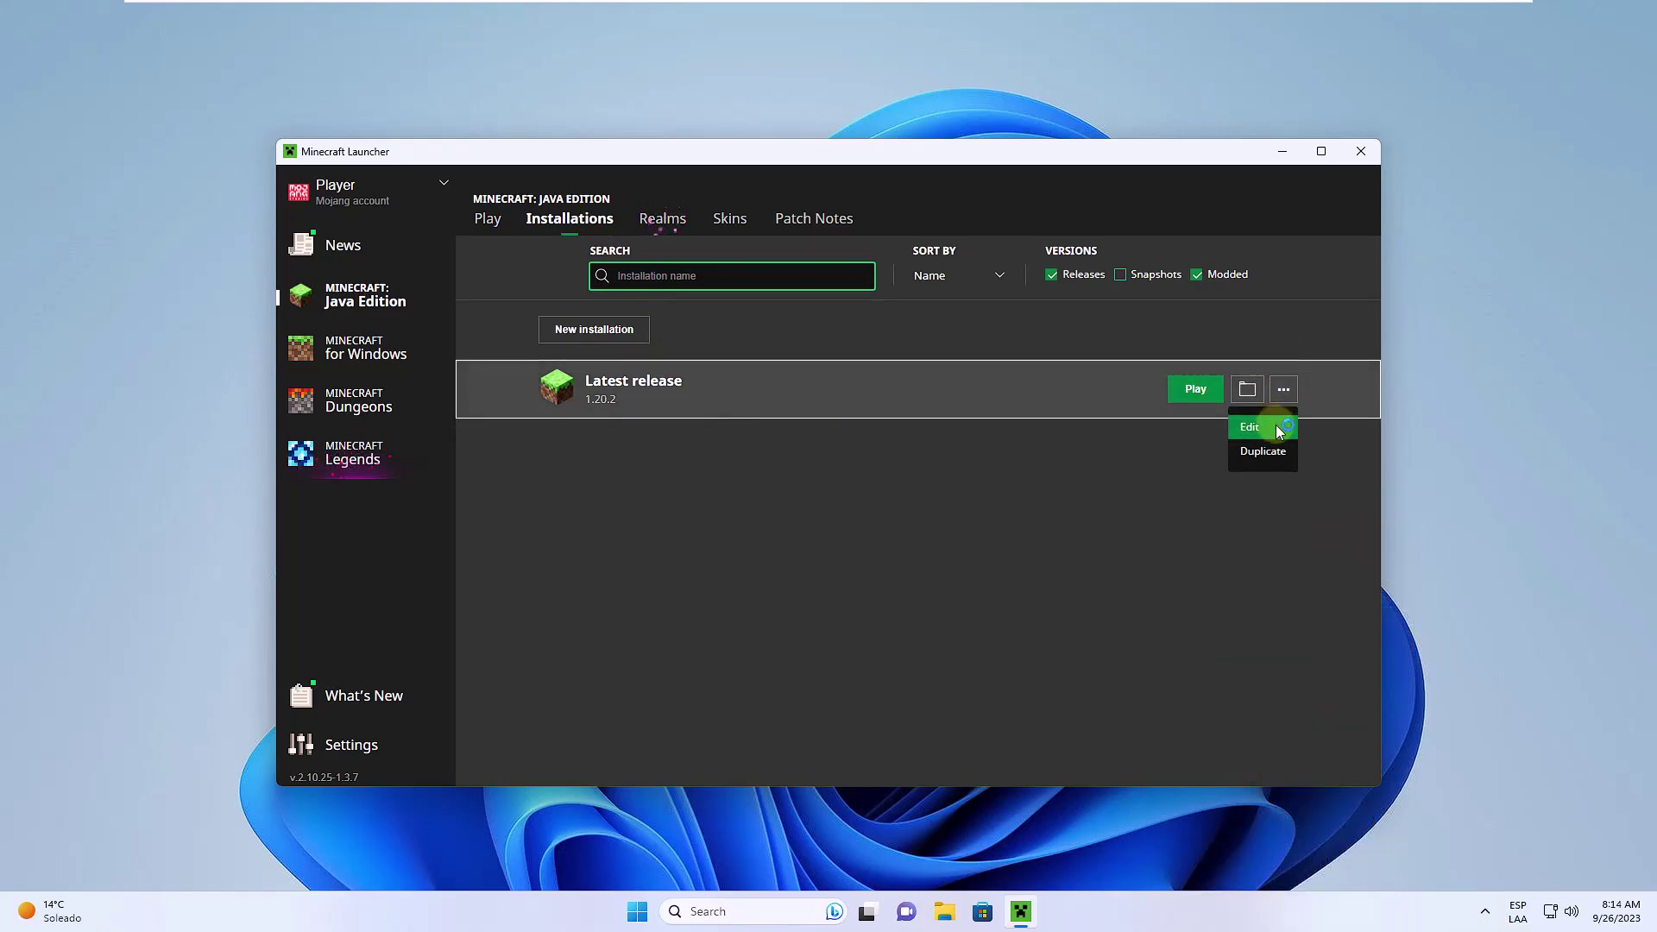
pyautogui.click(1280, 429)
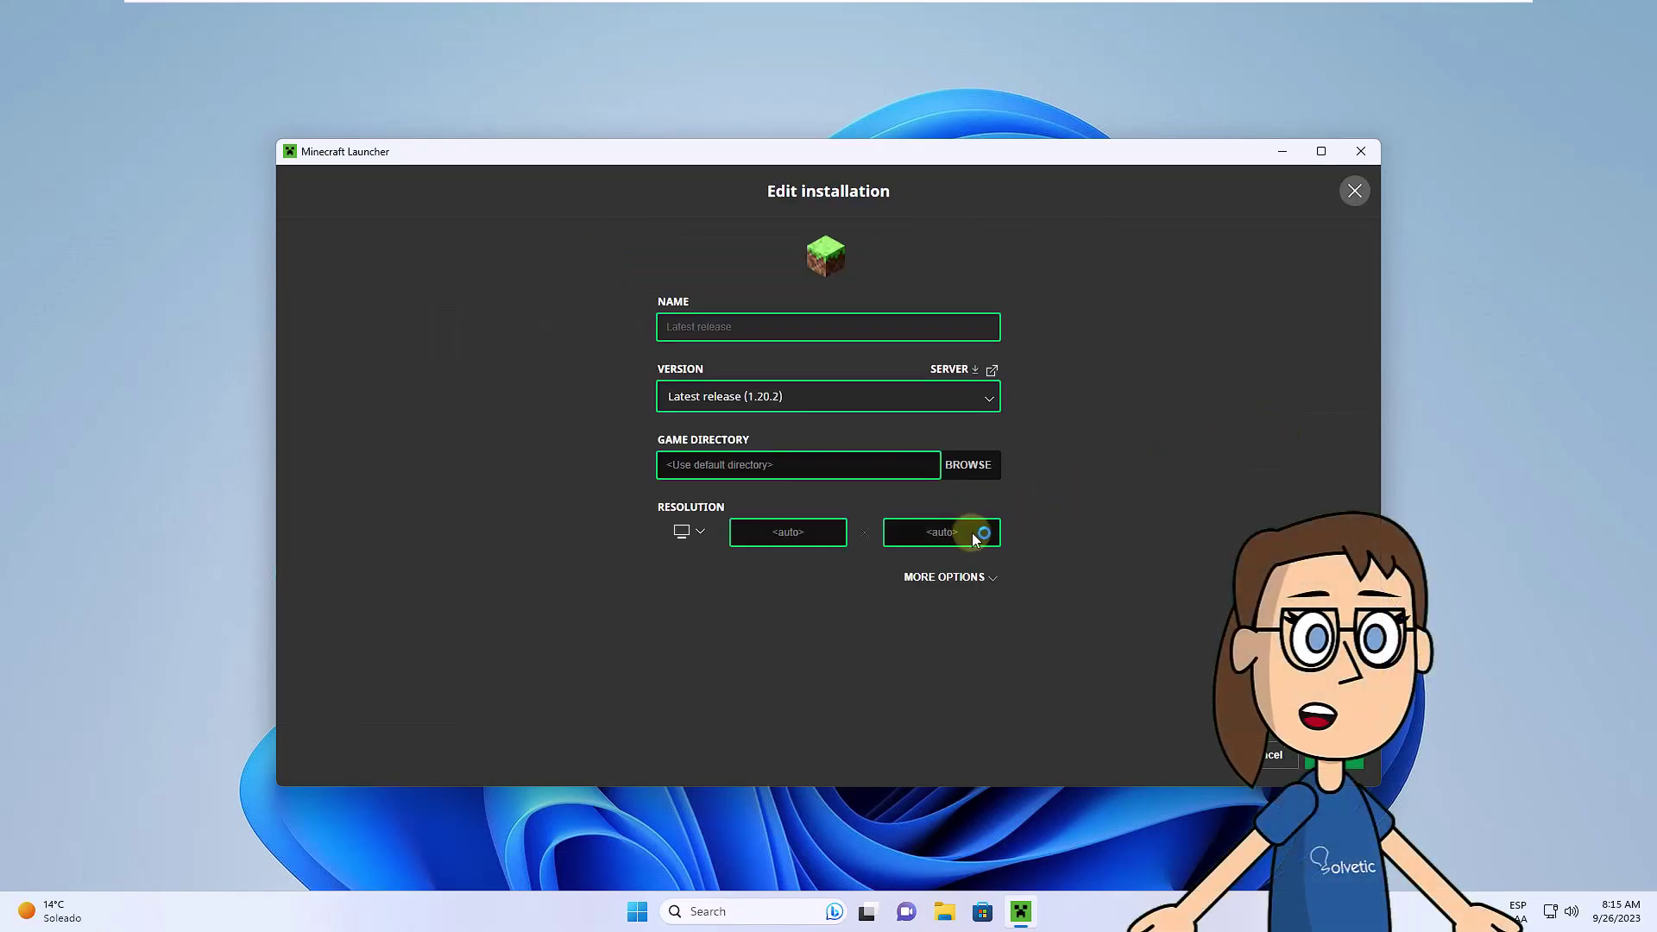
pyautogui.click(954, 576)
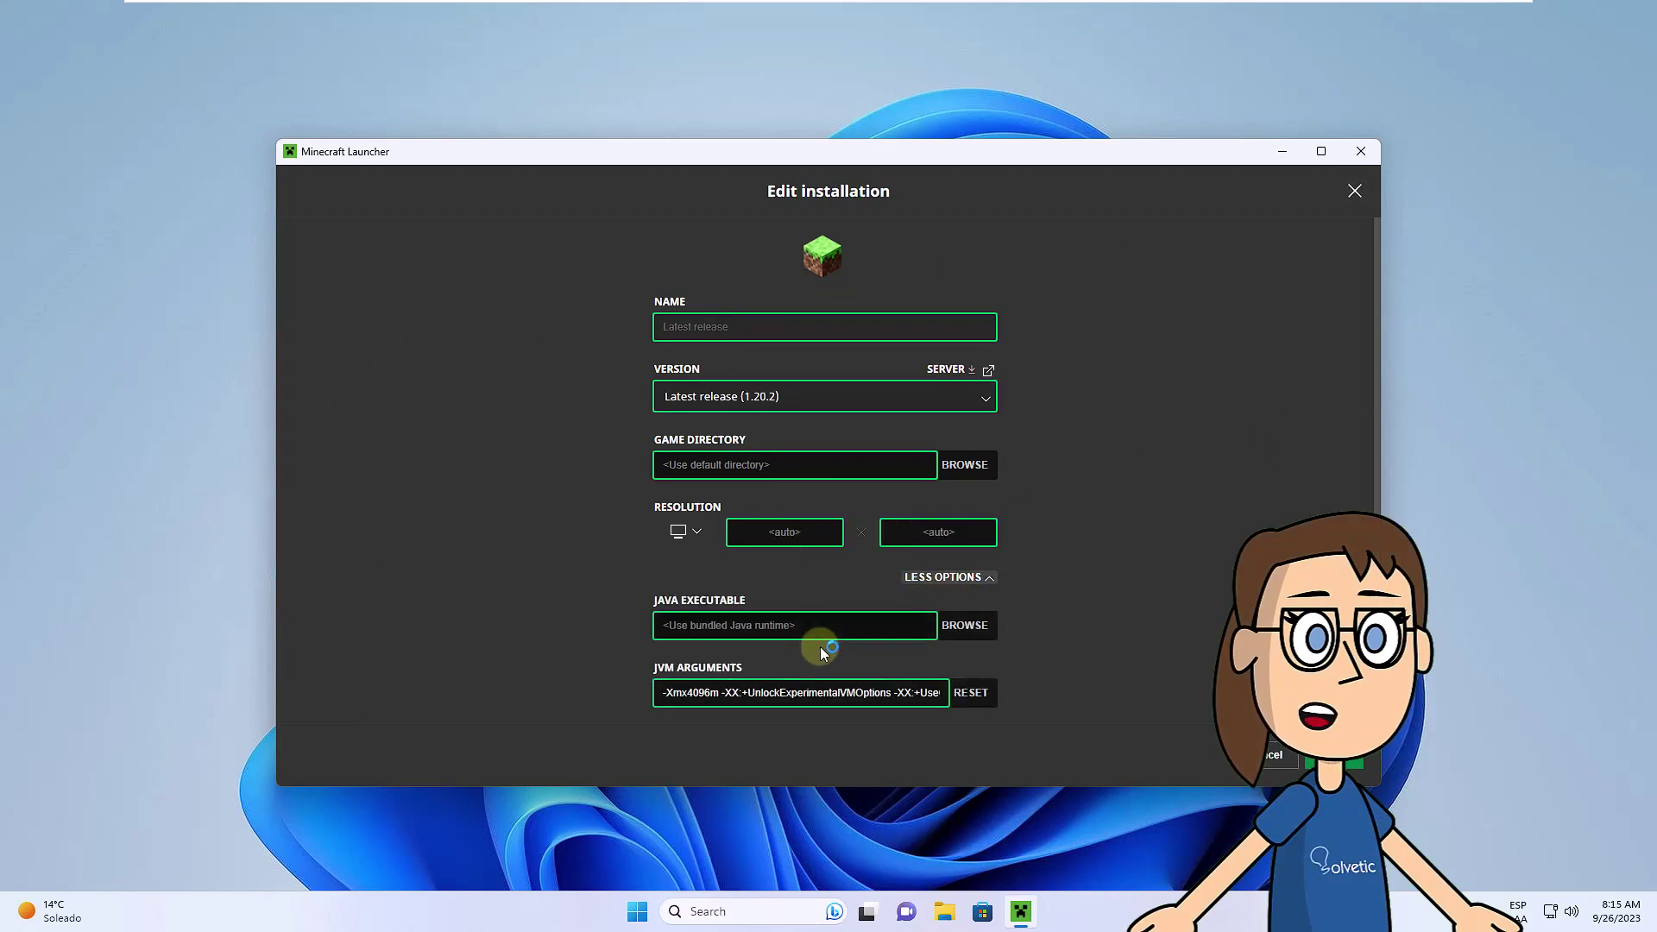
pyautogui.moveTo(719, 695); pyautogui.dragTo(657, 699)
pyautogui.write('-Xmx2048m')
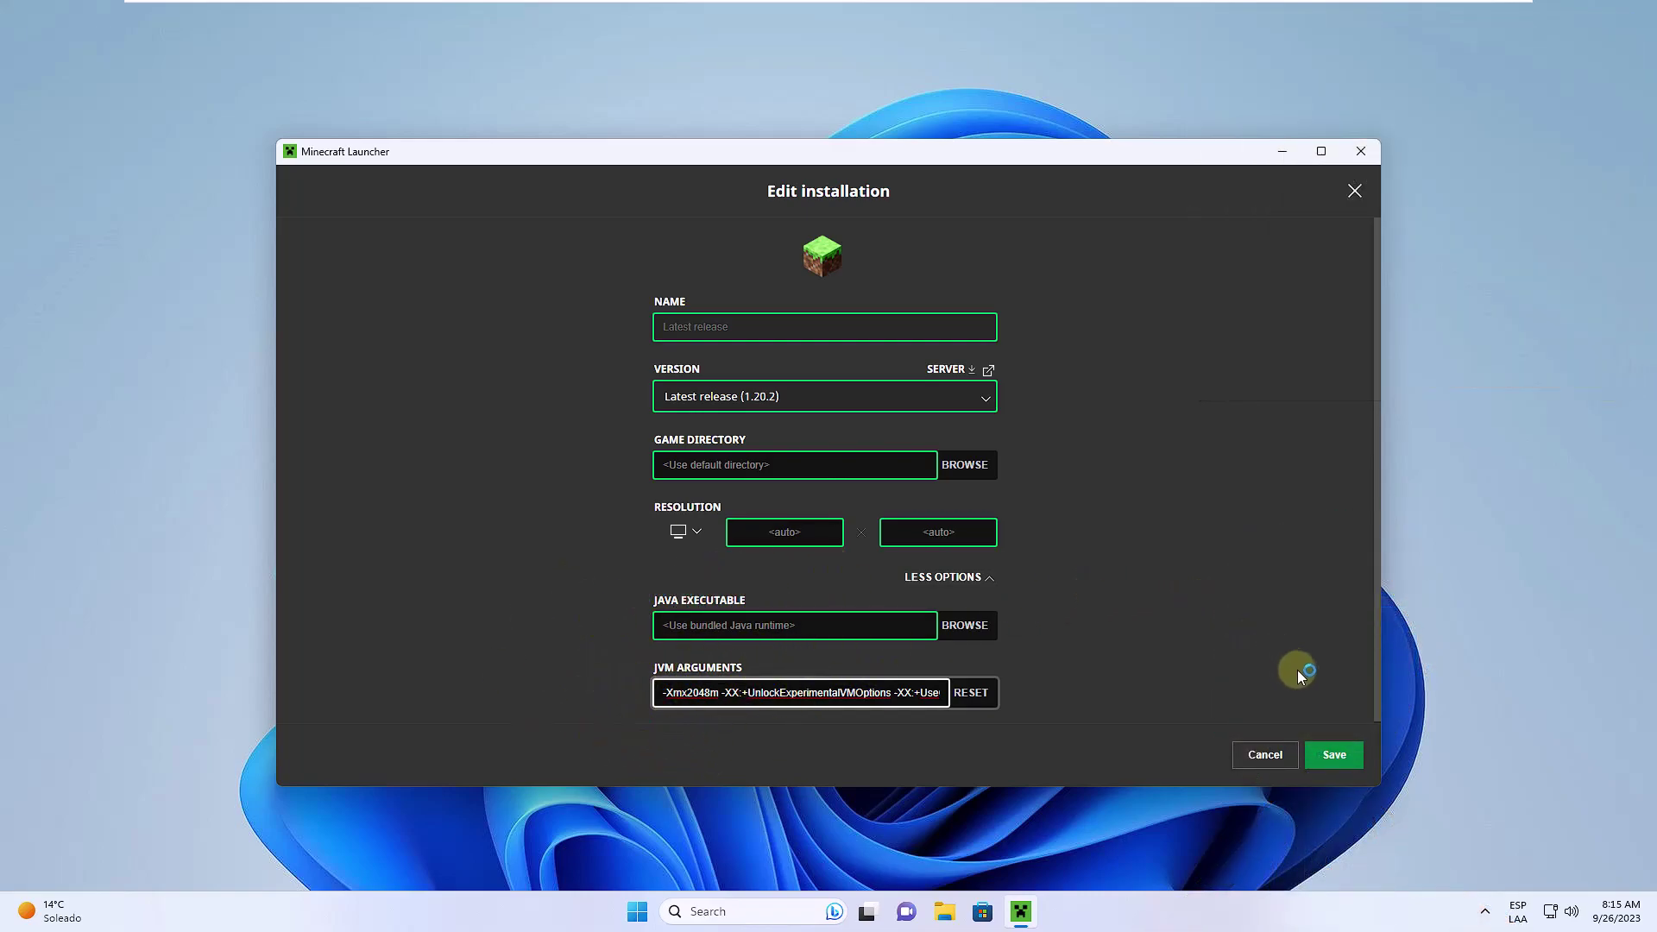
pyautogui.click(1334, 750)
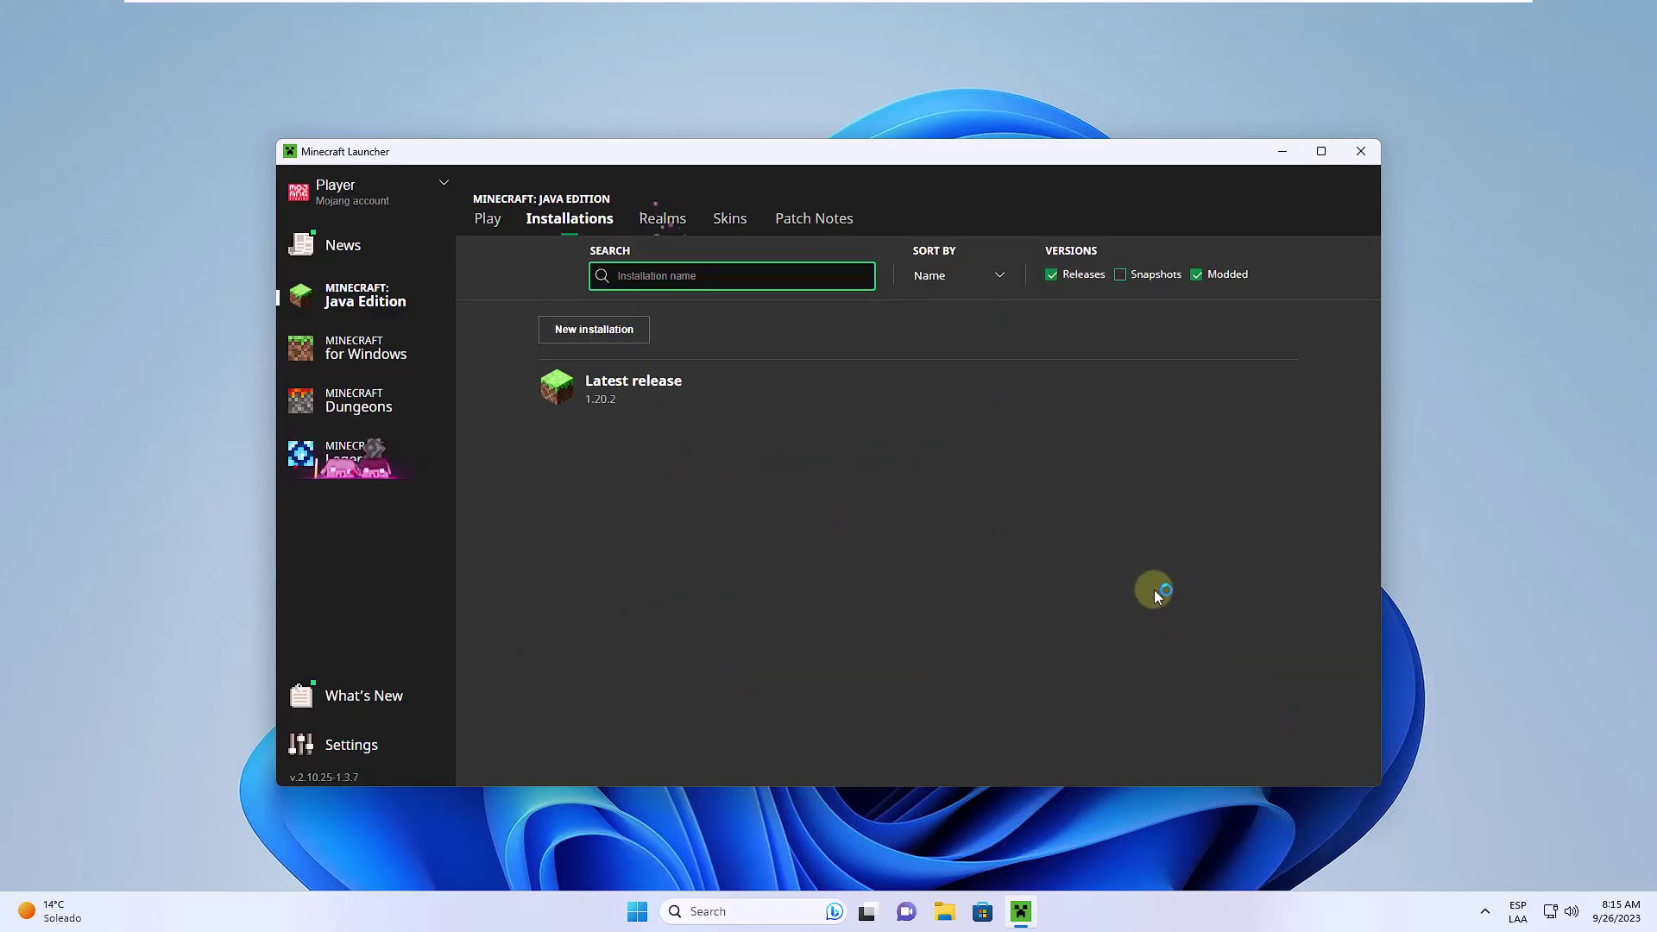
# - Minimize the launcher, pause the running single-player game and minimize the game window
pyautogui.click(1282, 153)
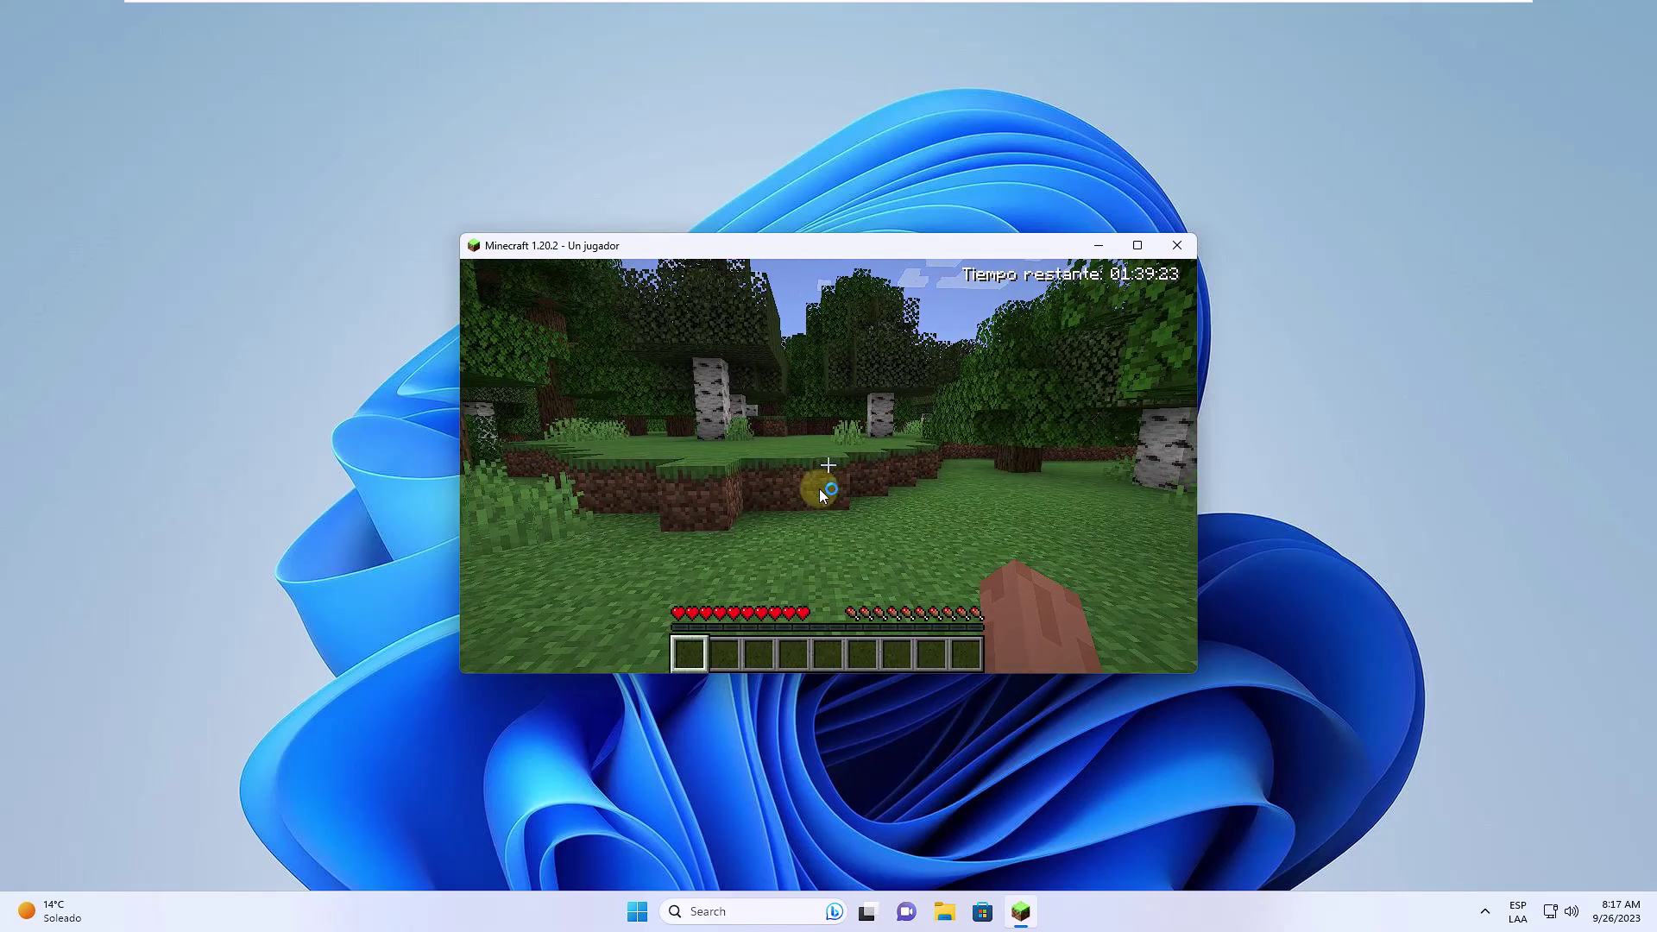
pyautogui.press('Escape')
pyautogui.click(1113, 250)
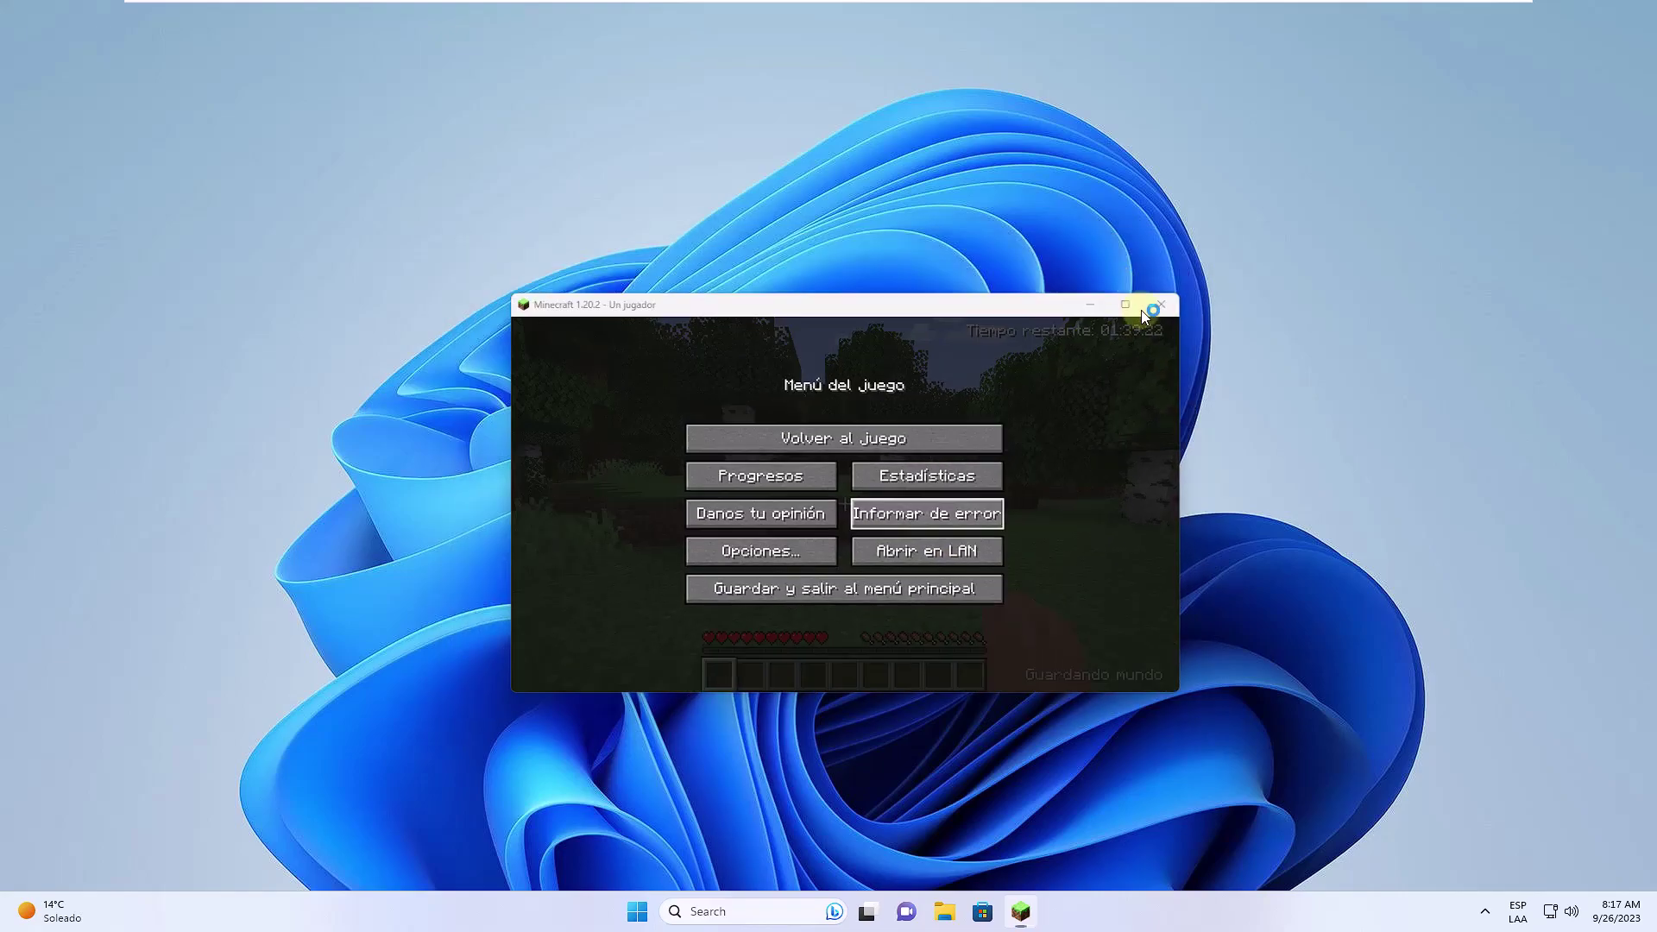